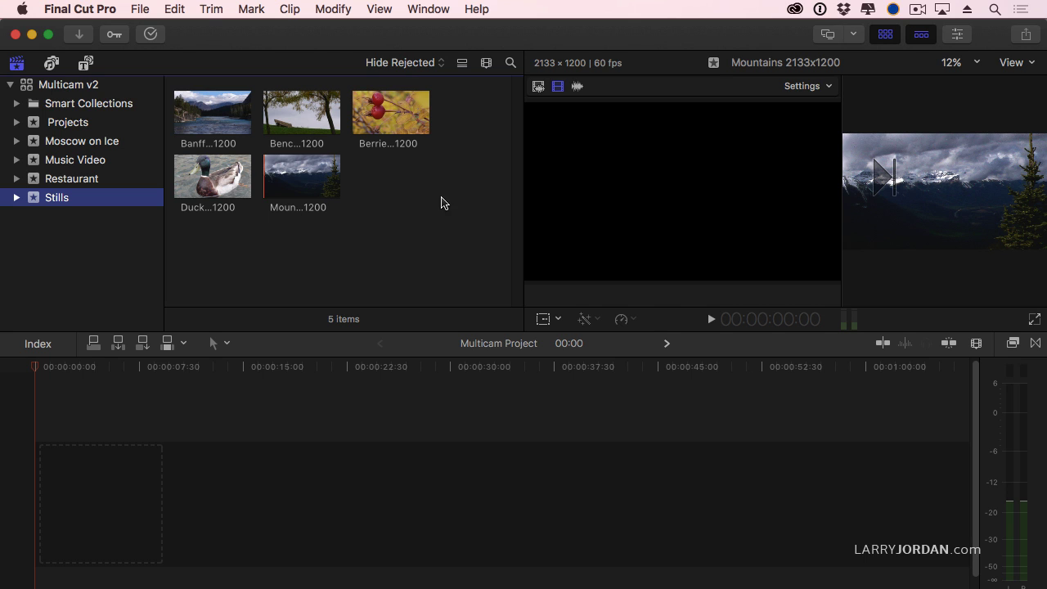
Combine all five stills into a multicam clip named 'Stills MC' with Automatic angle synchronization.
drag(441, 203, 182, 108)
click(140, 9)
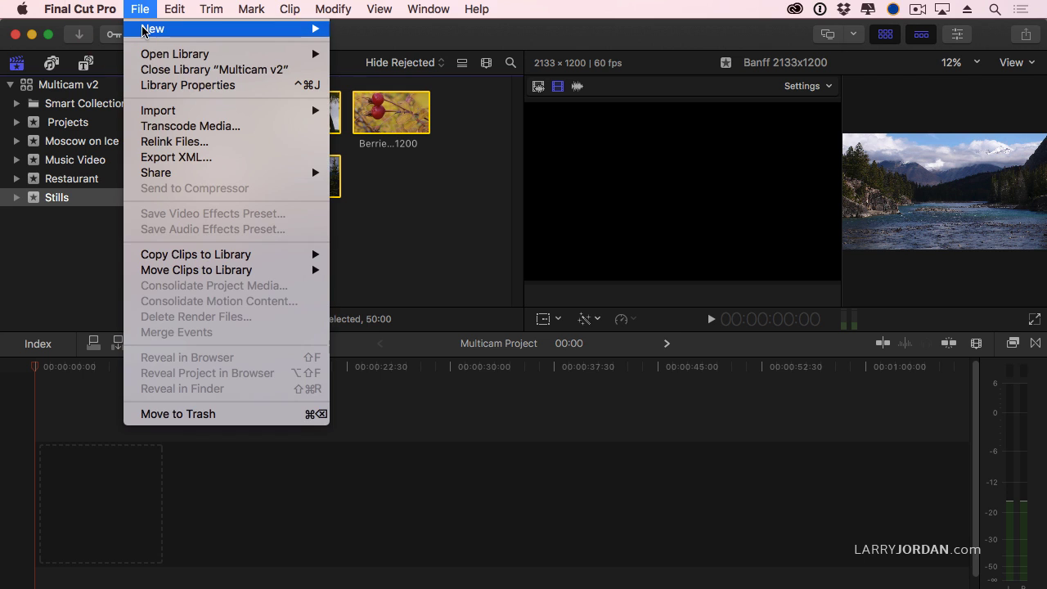
mouse_move(142, 31)
click(388, 171)
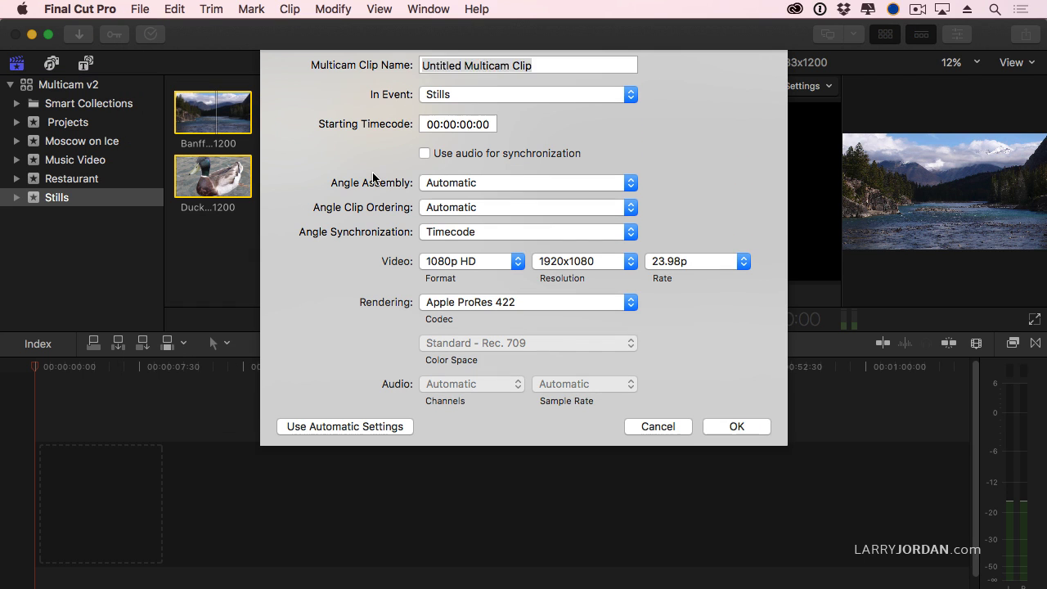
text(Stills MC)
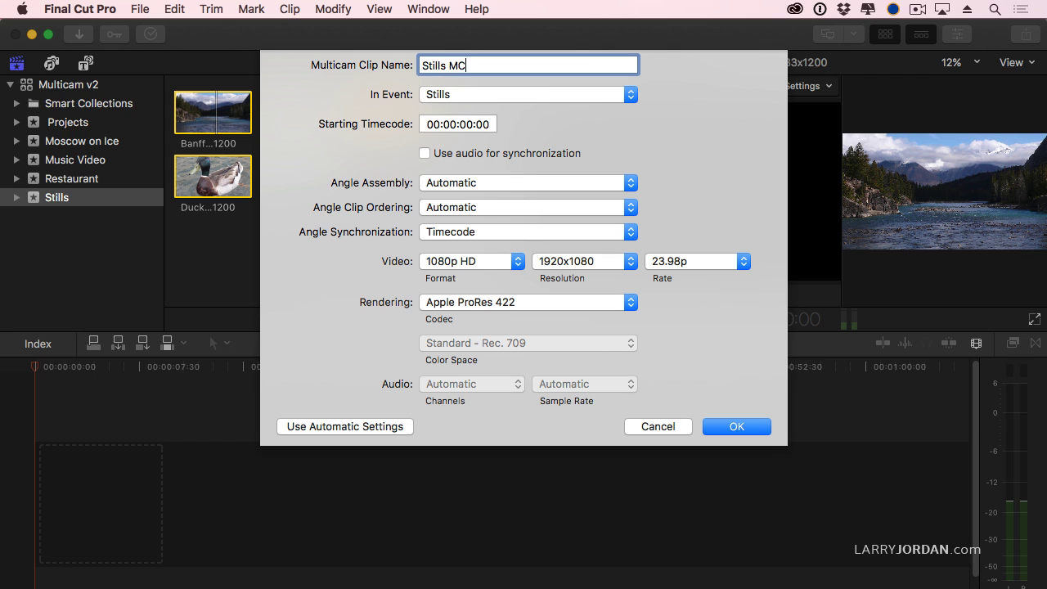
click(486, 235)
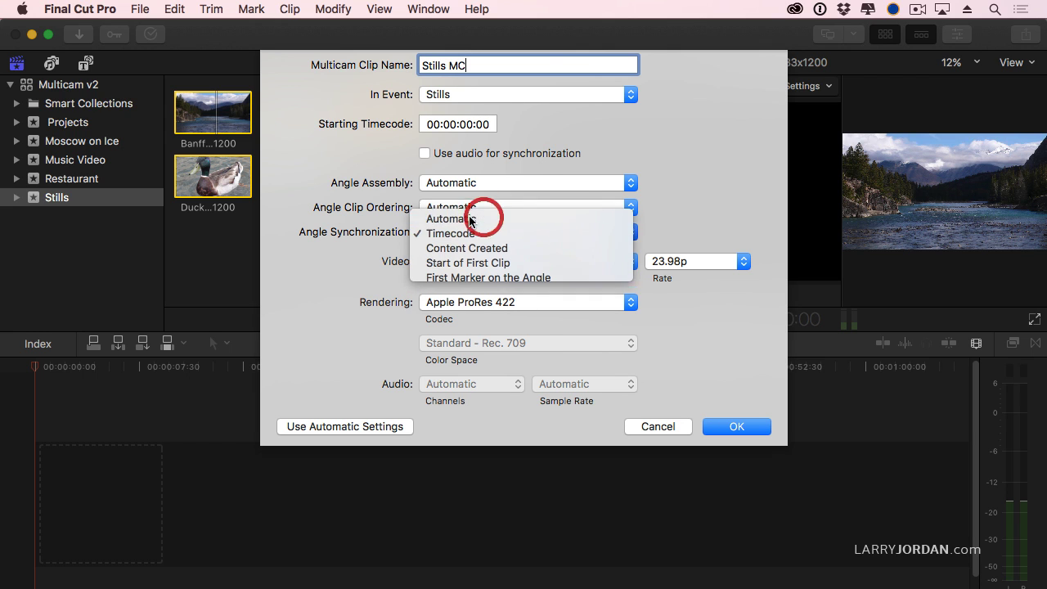
click(486, 215)
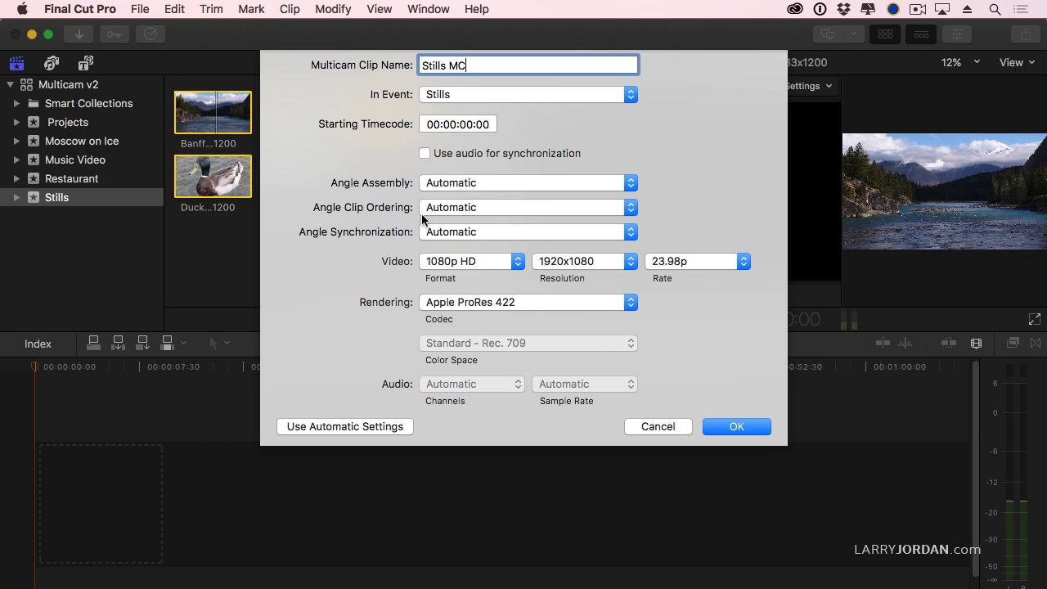
click(755, 428)
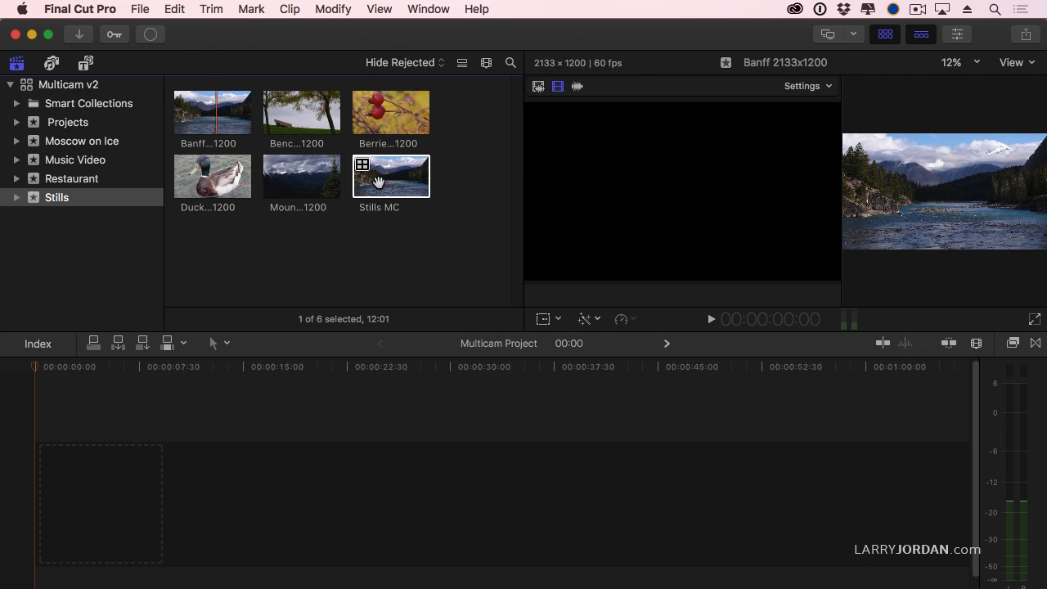
Open Stills MC in the angle editor and shrink the clip height to thin filmstrips.
double_click(372, 179)
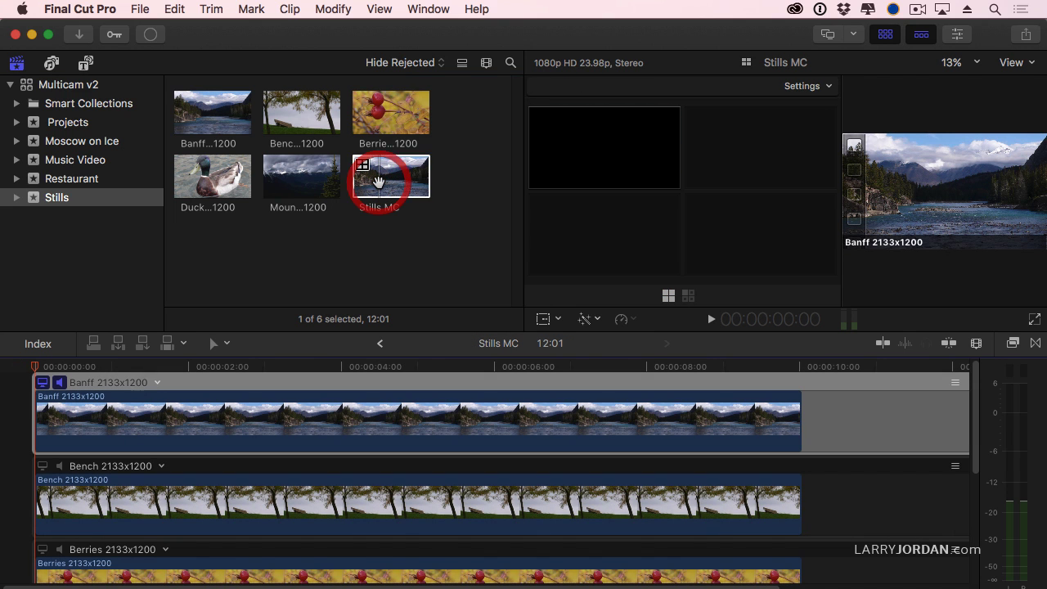
click(977, 345)
drag(879, 425, 851, 421)
click(975, 344)
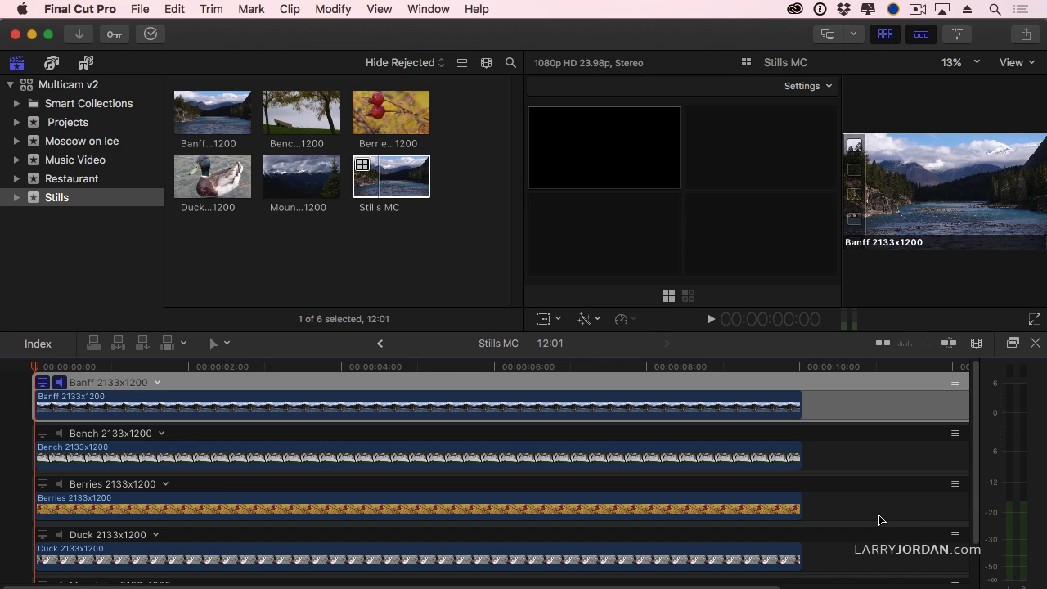
Set the Banff still's duration to 5 seconds (500), correcting an initial 4-second entry.
click(712, 409)
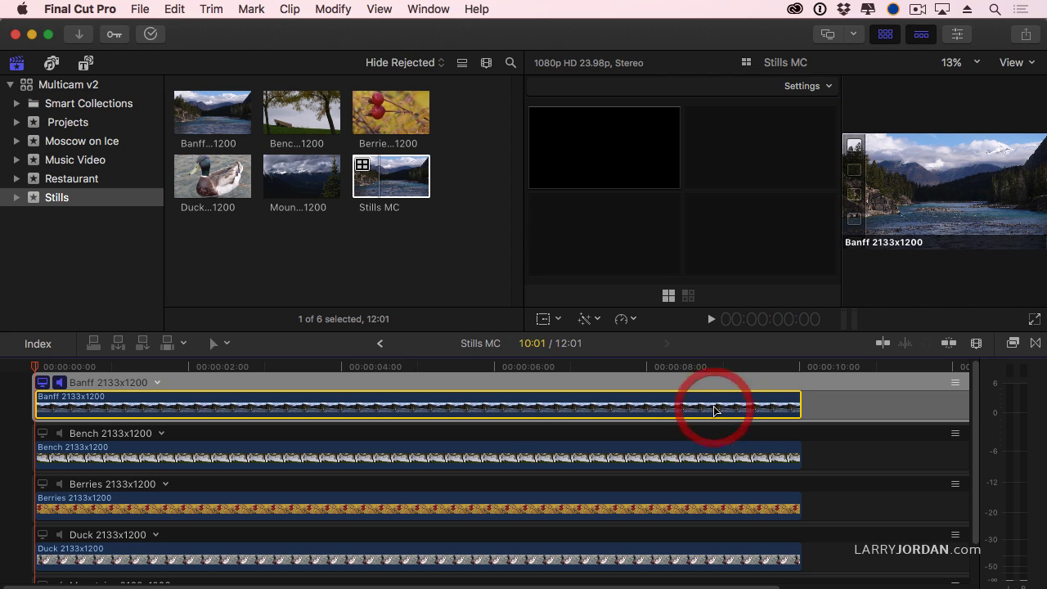
key(ctrl+d)
text(400)
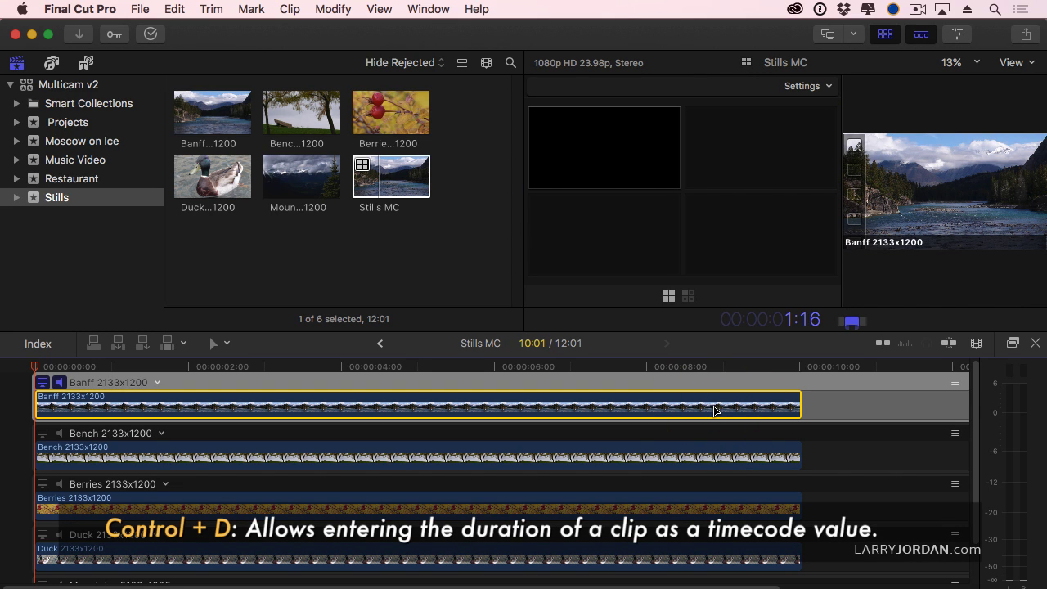
key(Return)
key(ctrl+d)
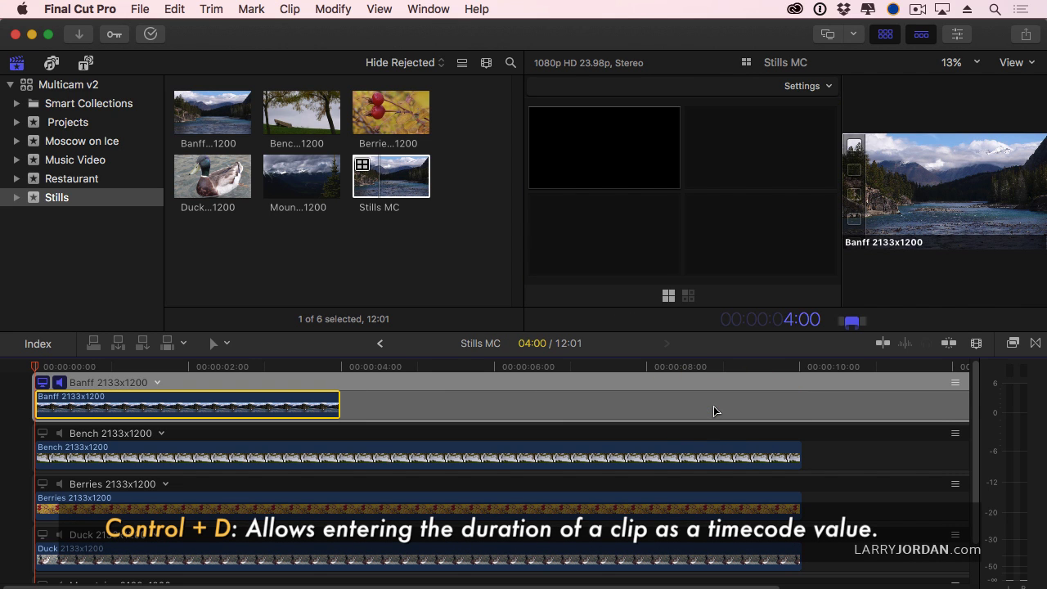
text(500)
key(Return)
Give the remaining four stills a 5-second (500) duration as well.
key(super+a)
scroll(970, 476, down, 2)
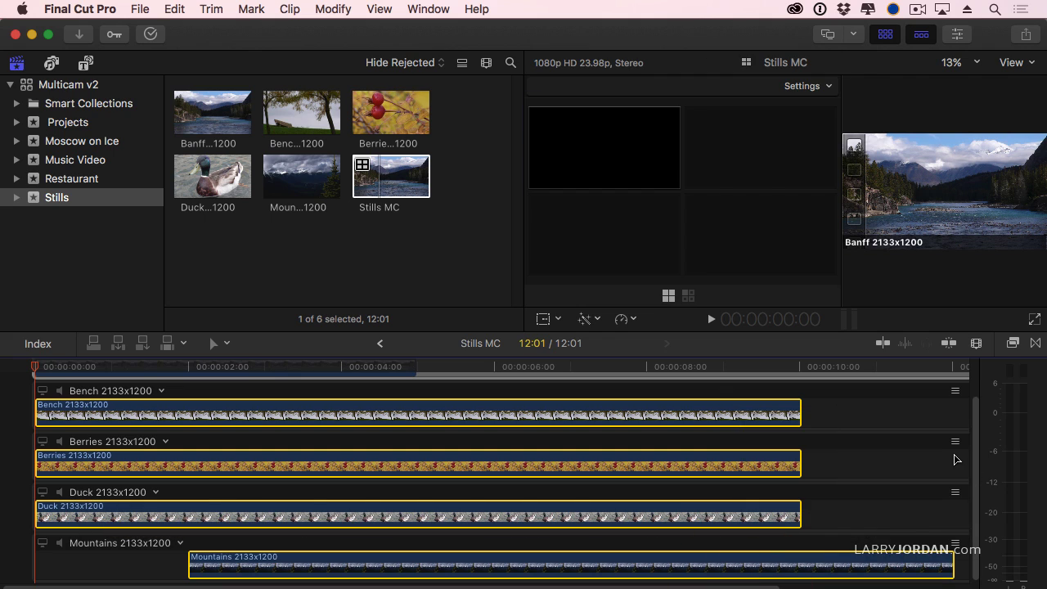
key(ctrl+d)
text(4)
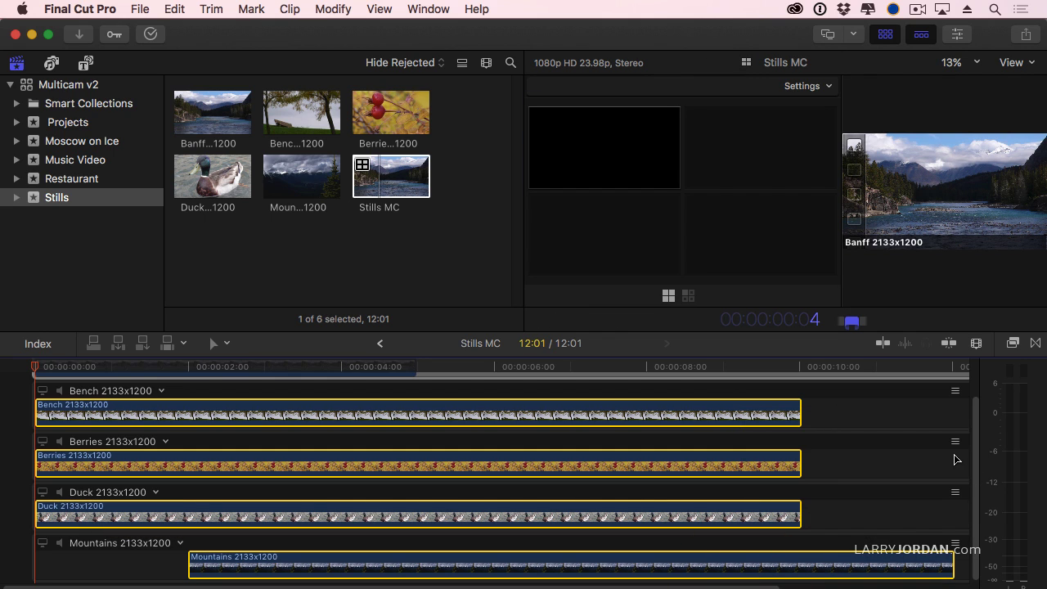
key(BackSpace)
text(500)
key(Return)
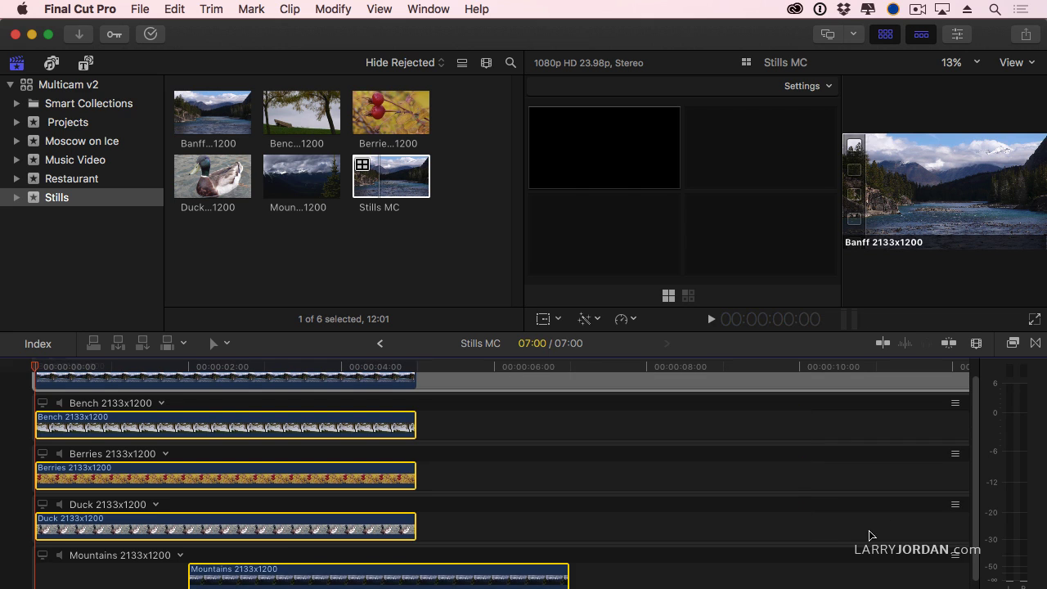
Offset Bench 4 seconds and Berries 8 seconds later, then lift Berries into the top lane.
click(685, 493)
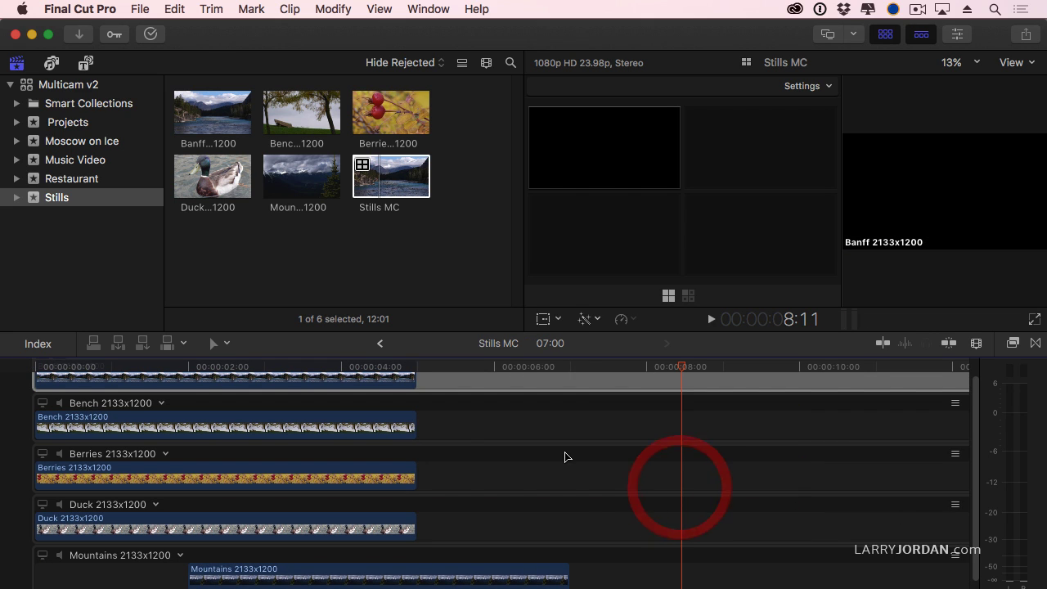
click(112, 425)
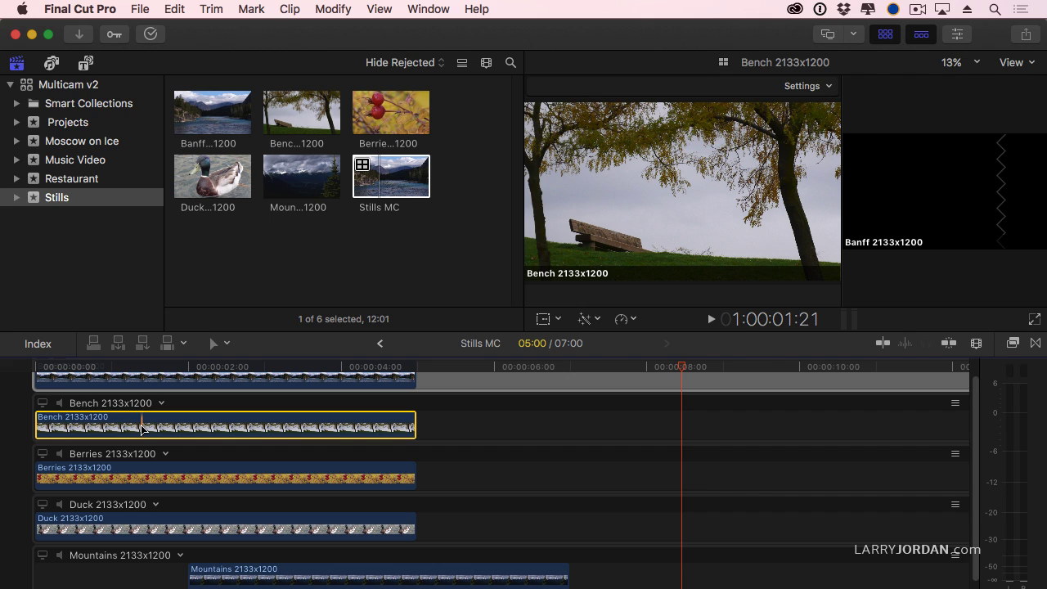
key(plus)
text(400)
key(Return)
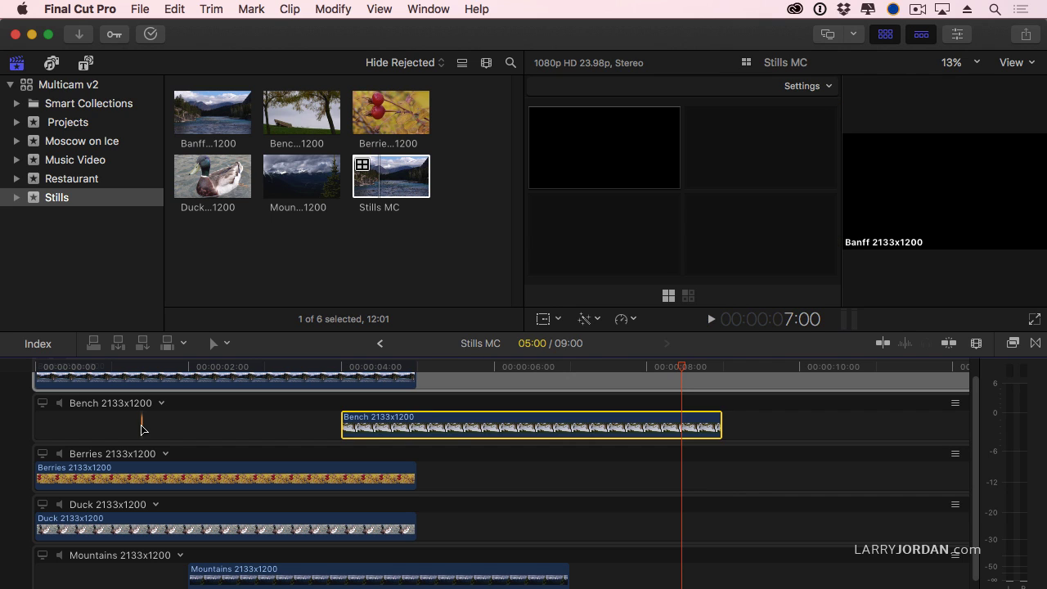
click(222, 482)
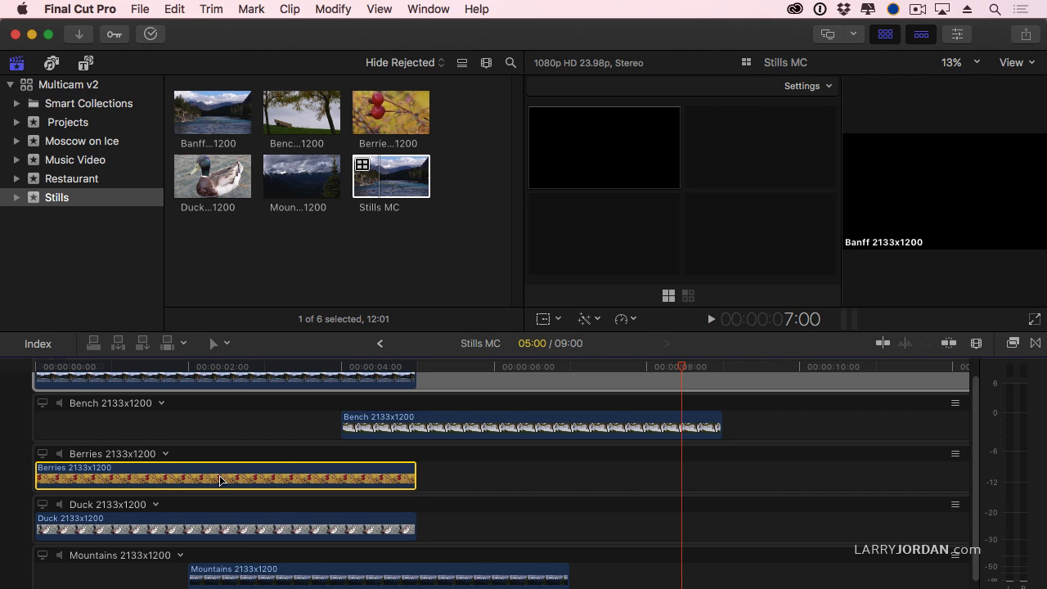
key(plus)
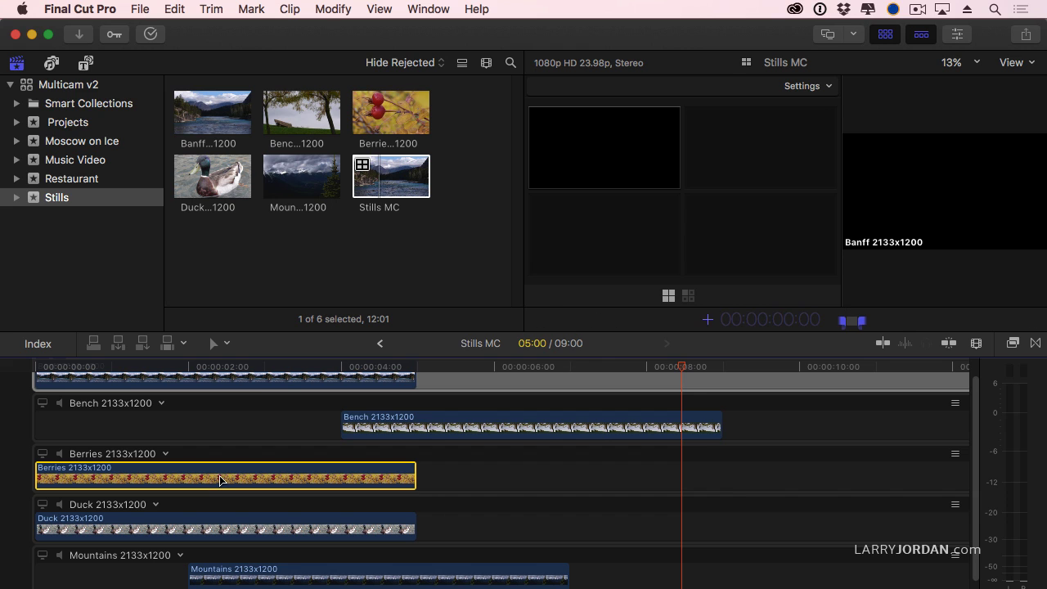
text(800)
key(Return)
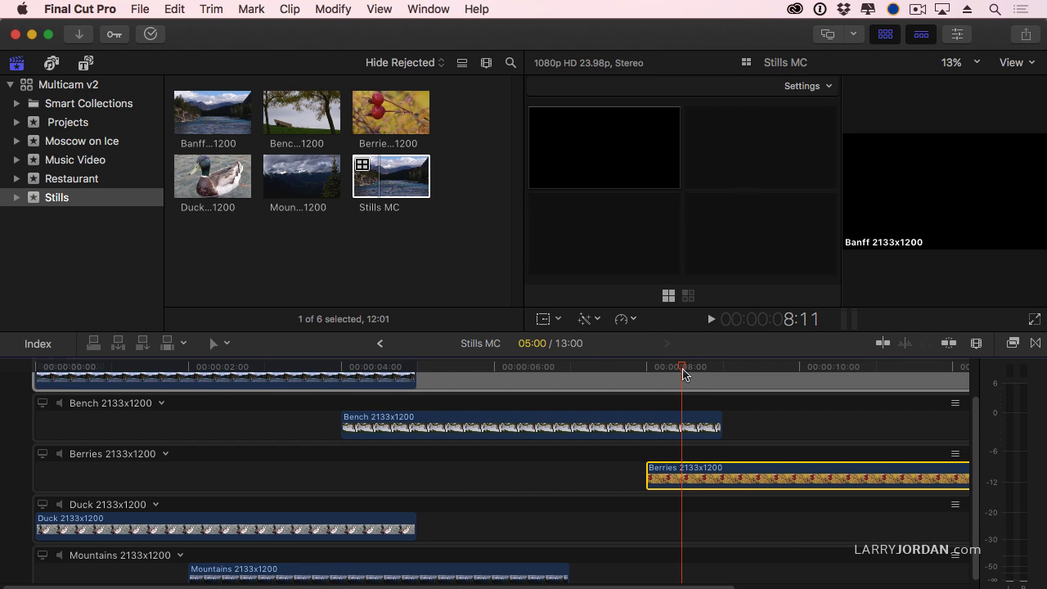
drag(686, 374, 648, 367)
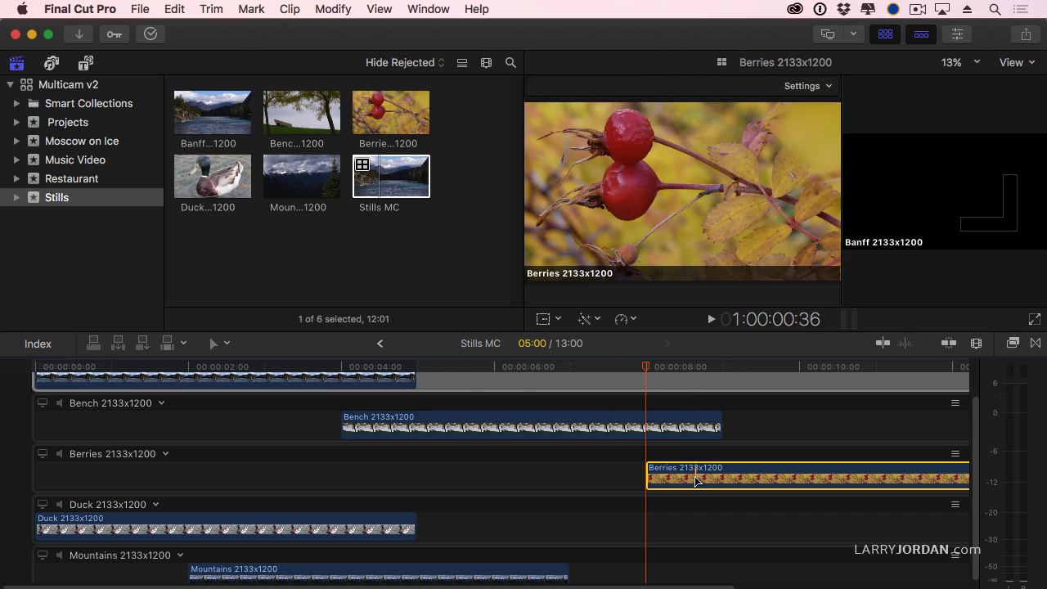
drag(696, 481, 702, 377)
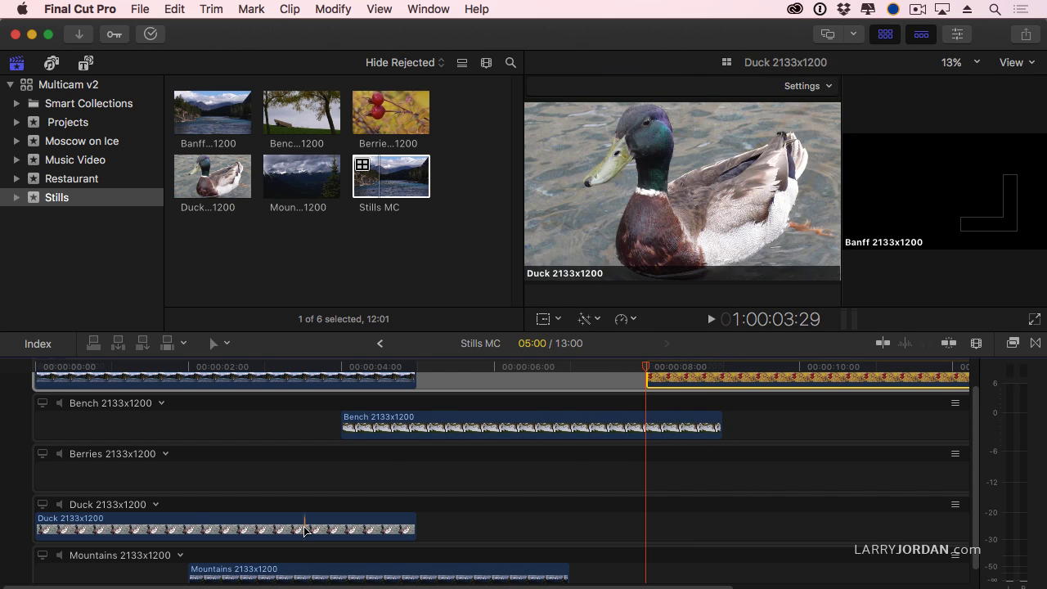
Offset Duck 12 seconds and Mountains 16 seconds later.
click(305, 530)
key(plus)
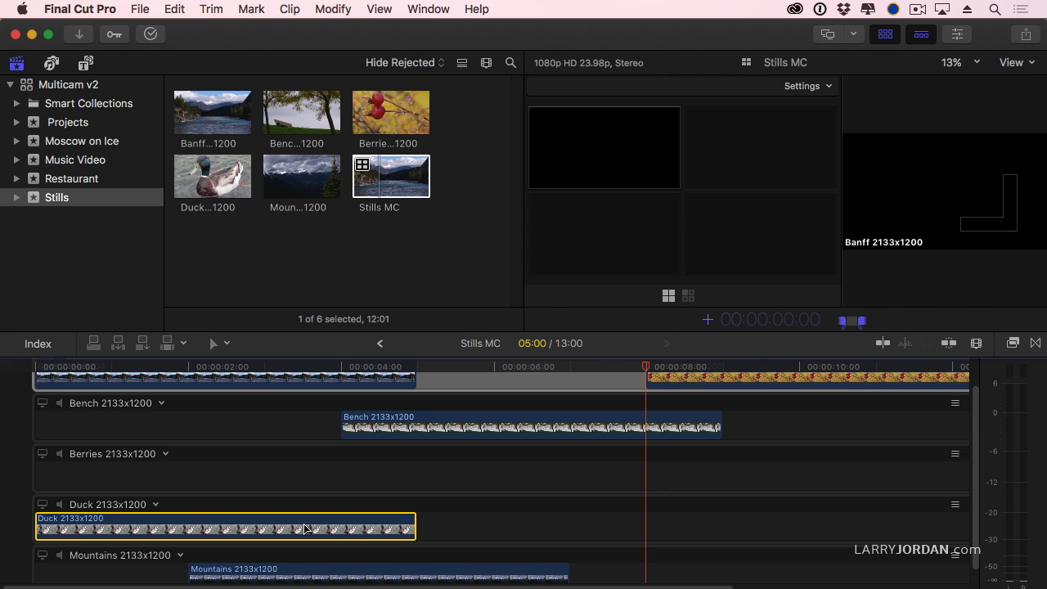
text(1200)
key(Return)
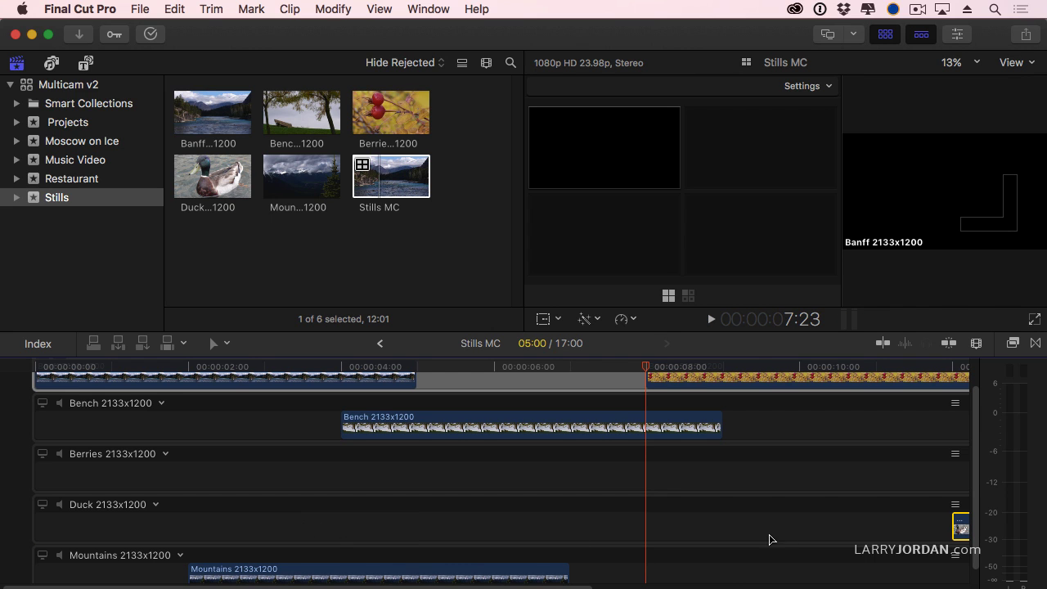
click(509, 572)
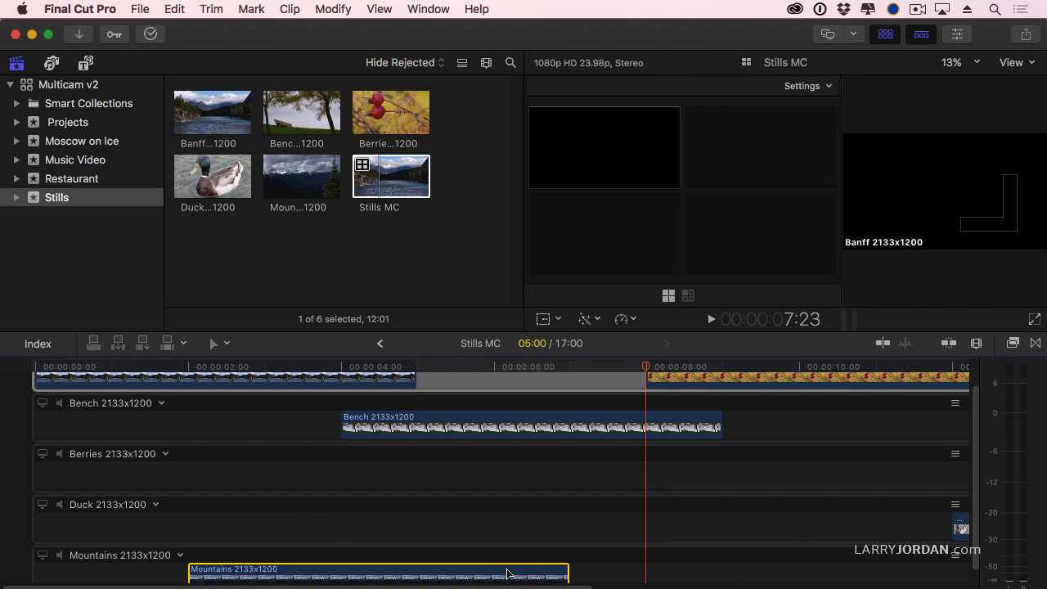
key(plus)
text(1600)
key(Return)
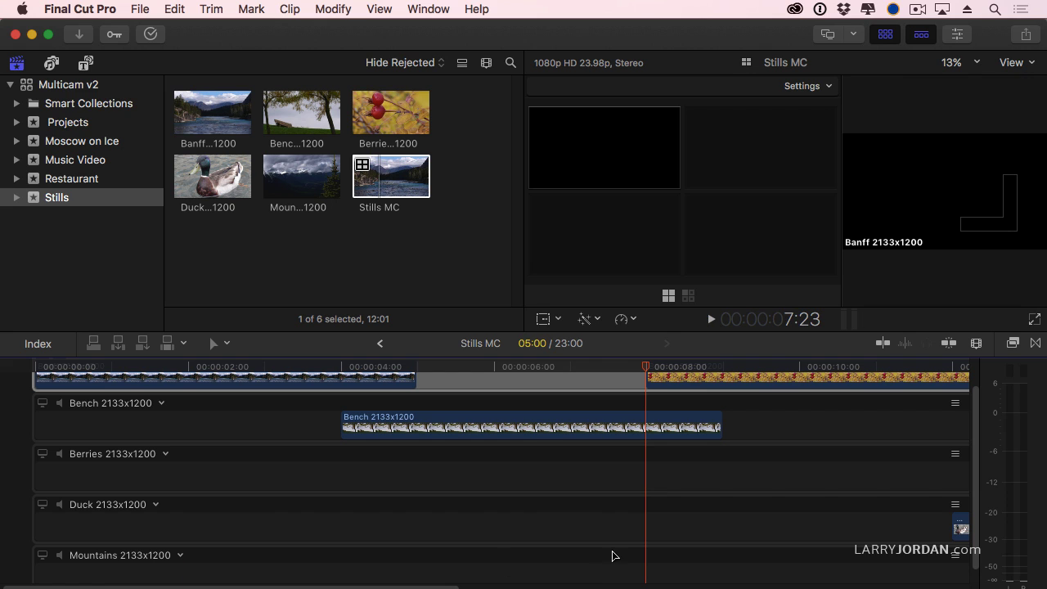
Drag Duck up onto the Bench angle and Mountains onto the Banff angle.
scroll(572, 534, right, 5)
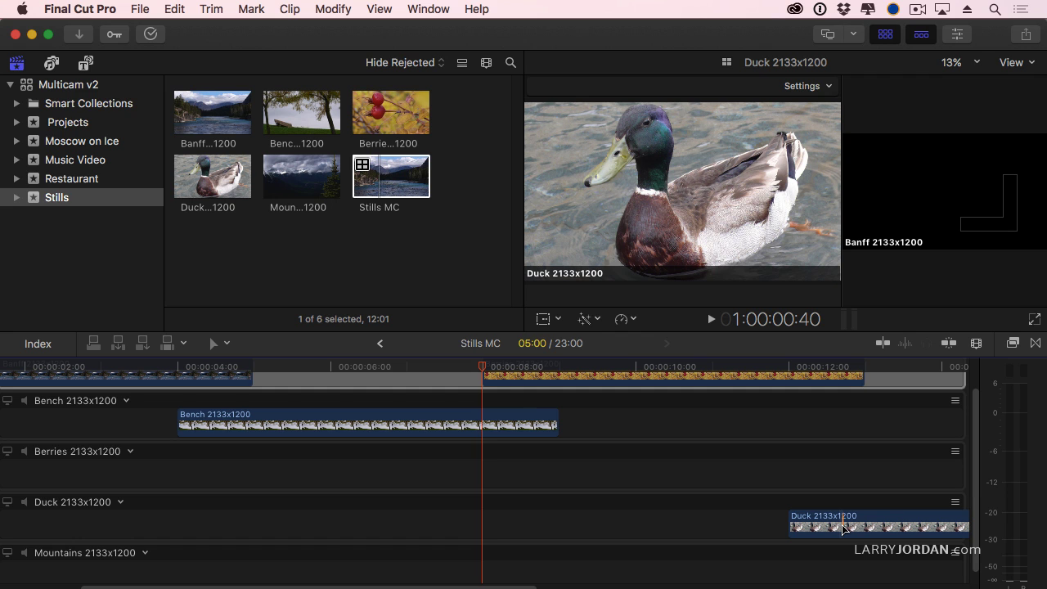
drag(843, 528, 829, 420)
scroll(823, 451, right, 10)
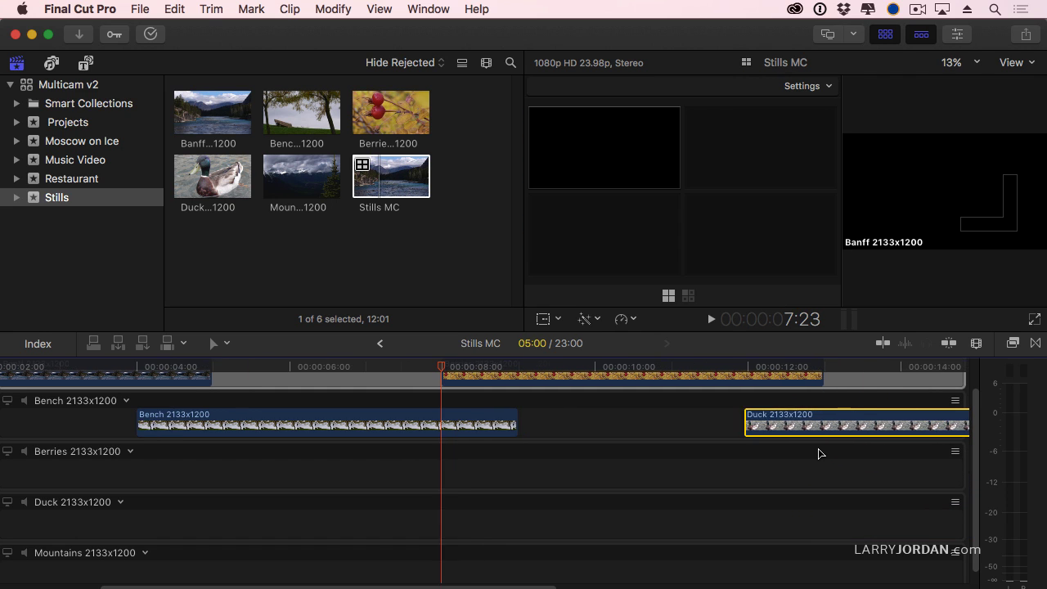
click(874, 564)
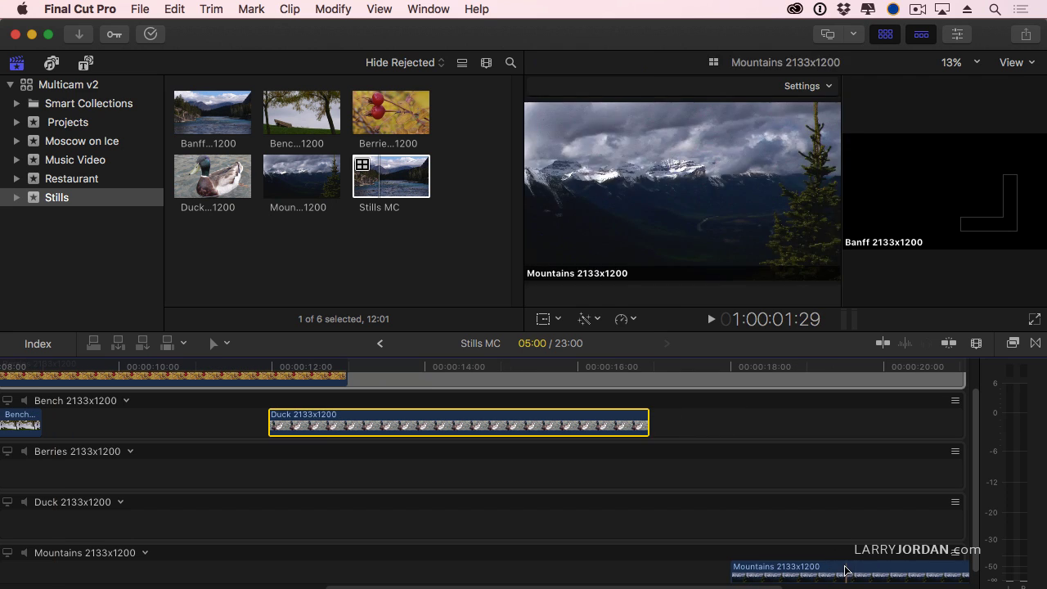
drag(848, 572, 693, 392)
scroll(808, 587, down, 2)
drag(794, 558, 666, 402)
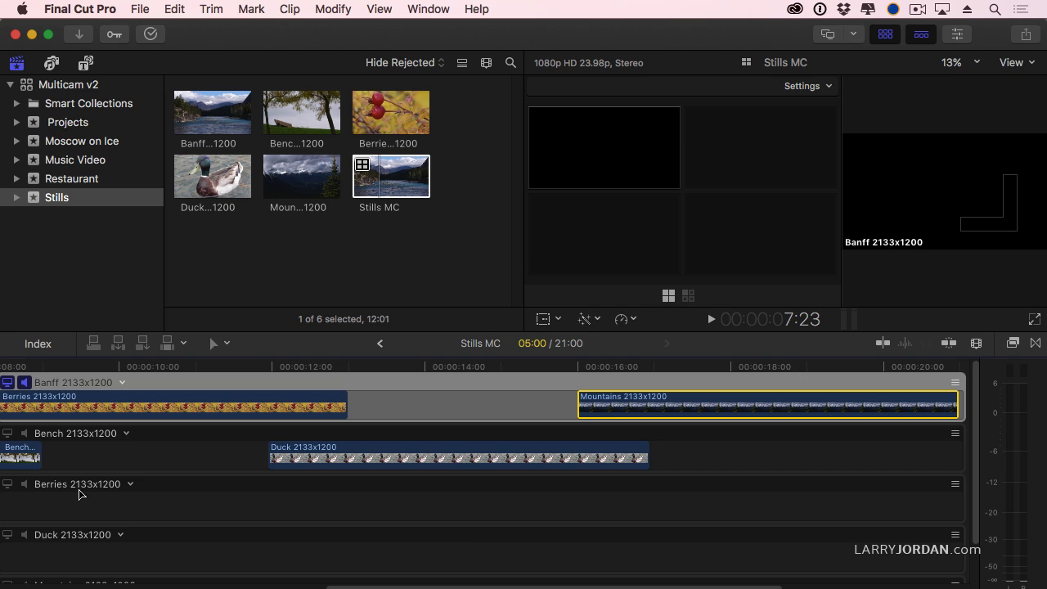
Delete the empty Berries, Duck and Mountains angles and fit the clip to the window.
click(130, 484)
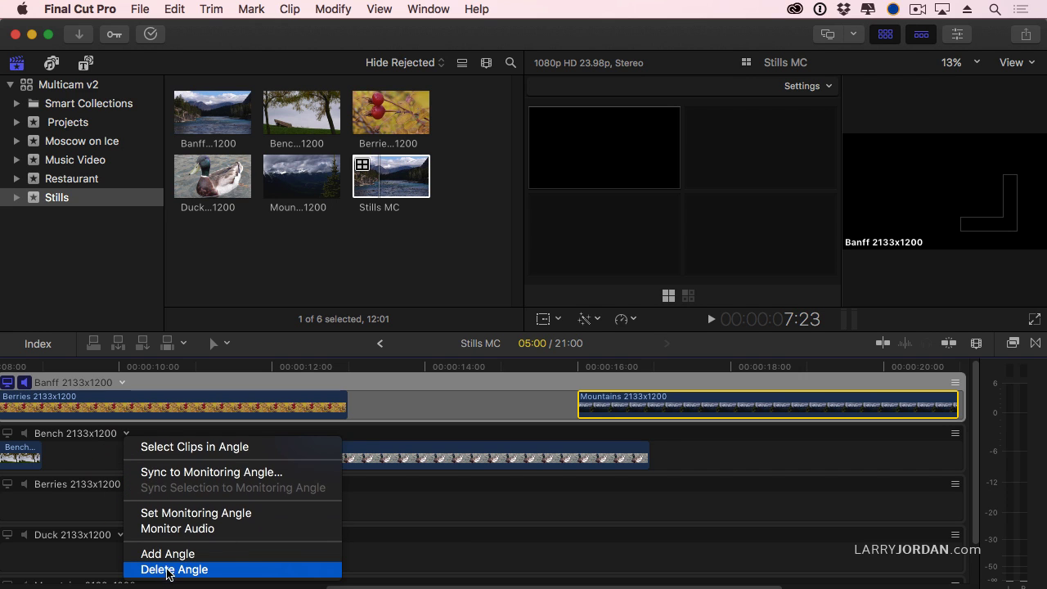
click(167, 571)
click(123, 485)
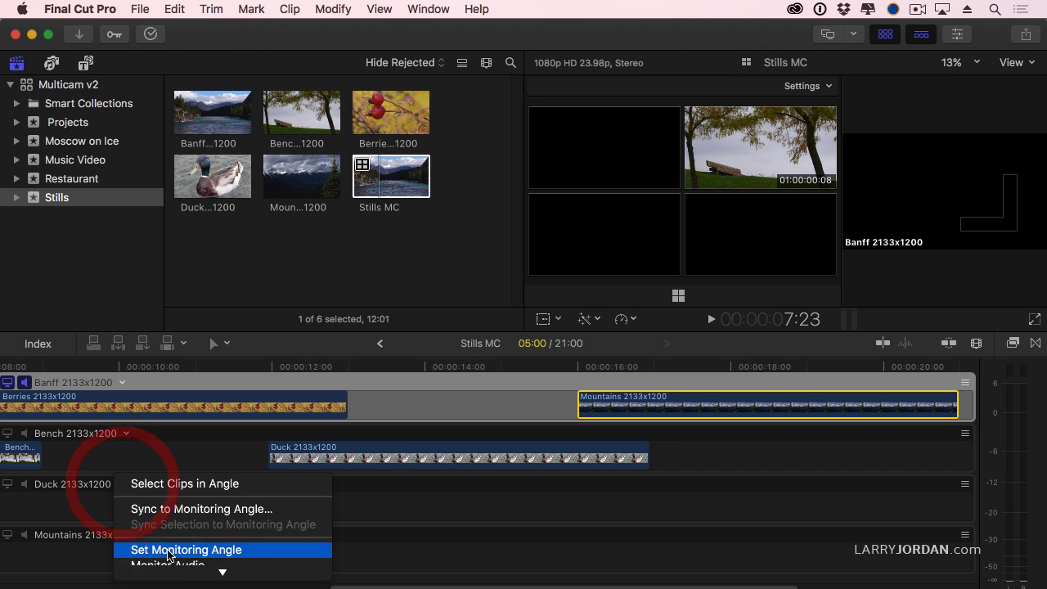
click(167, 571)
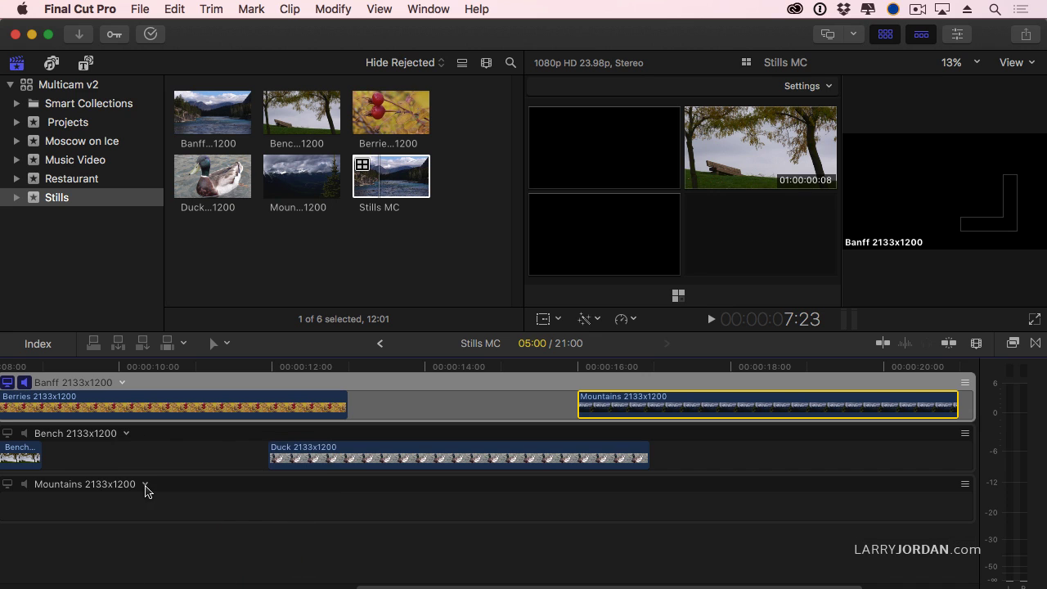
click(146, 485)
click(175, 568)
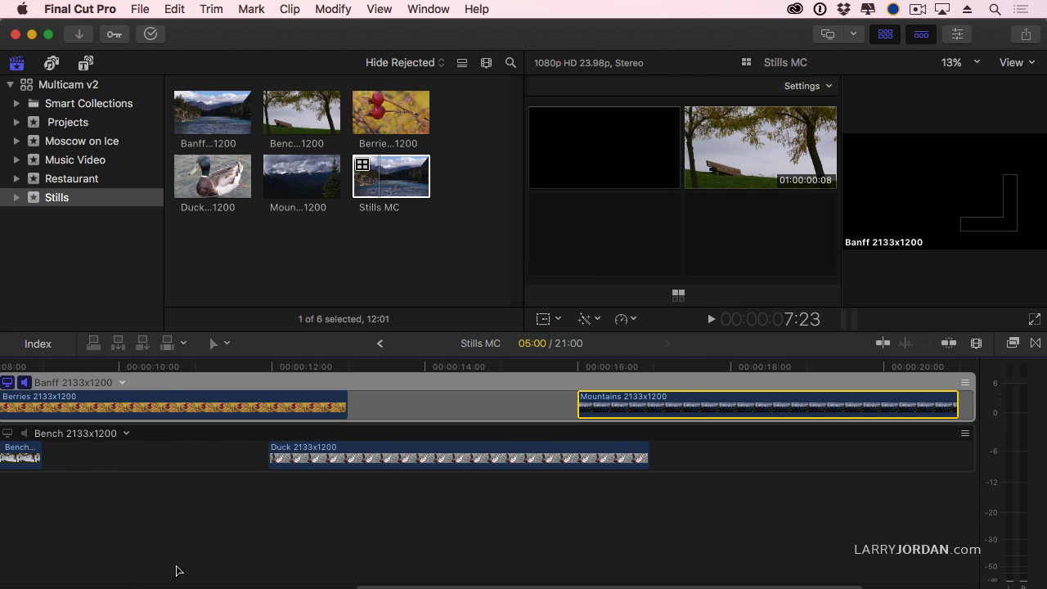
key(shift+z)
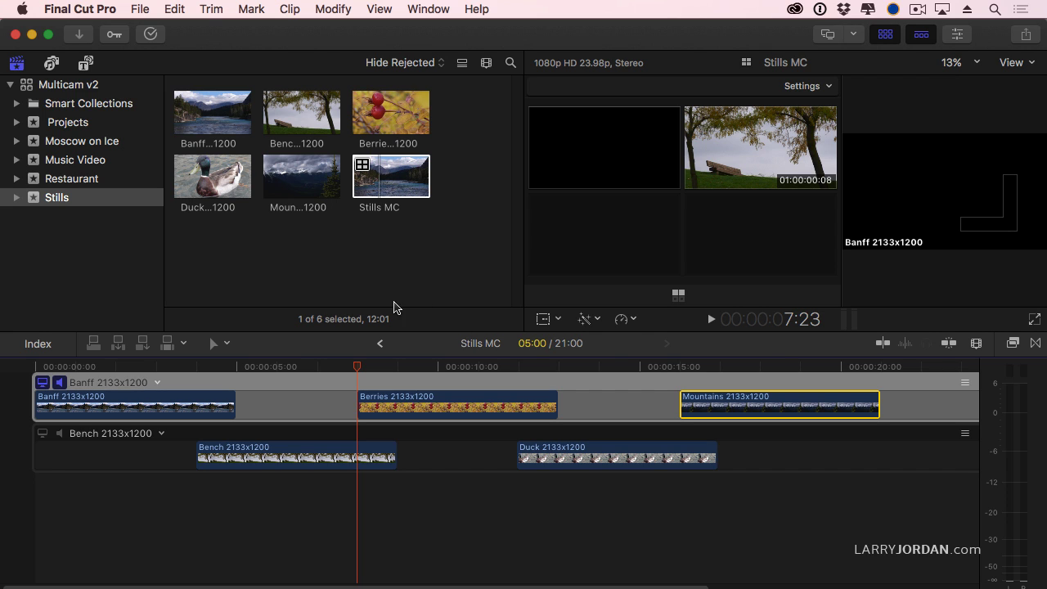
Append Stills MC to the Multicam Project and extend its end to 21:00.
click(380, 344)
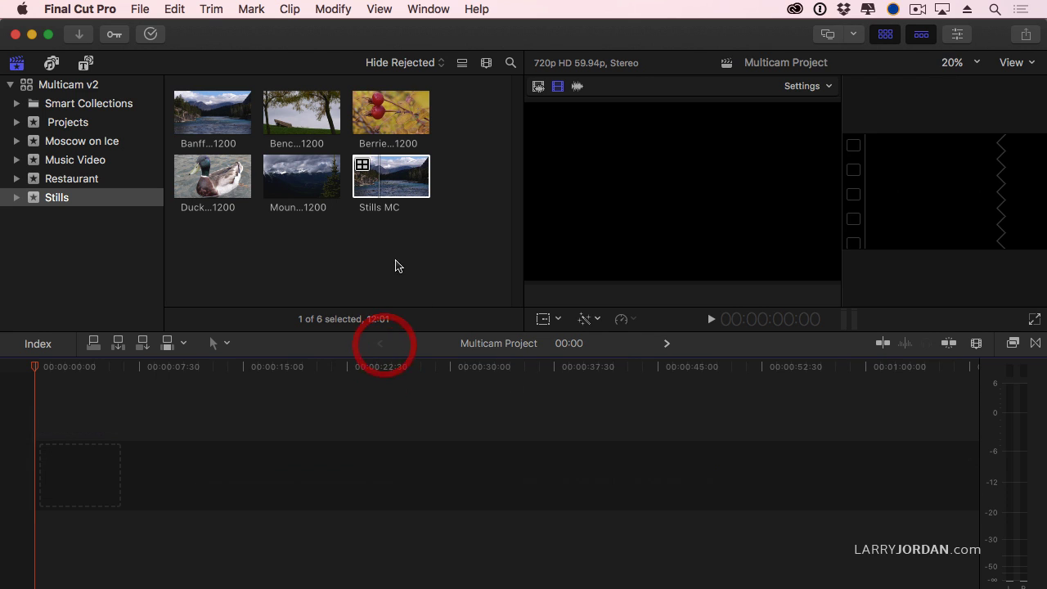
click(387, 179)
key(e)
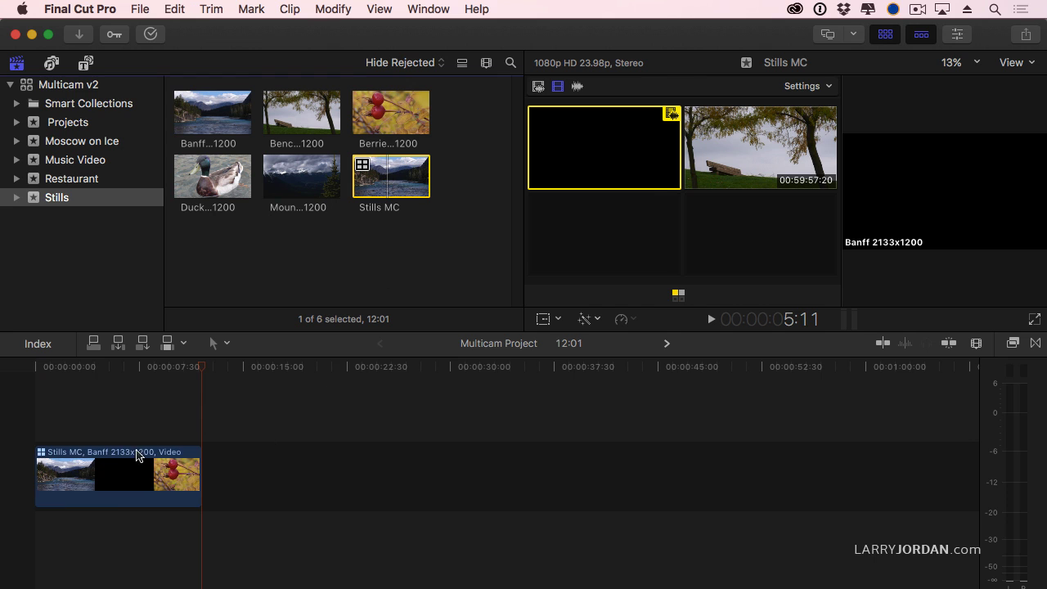
drag(199, 478, 1008, 489)
Fit the project to the timeline and play it from the start.
key(shift+z)
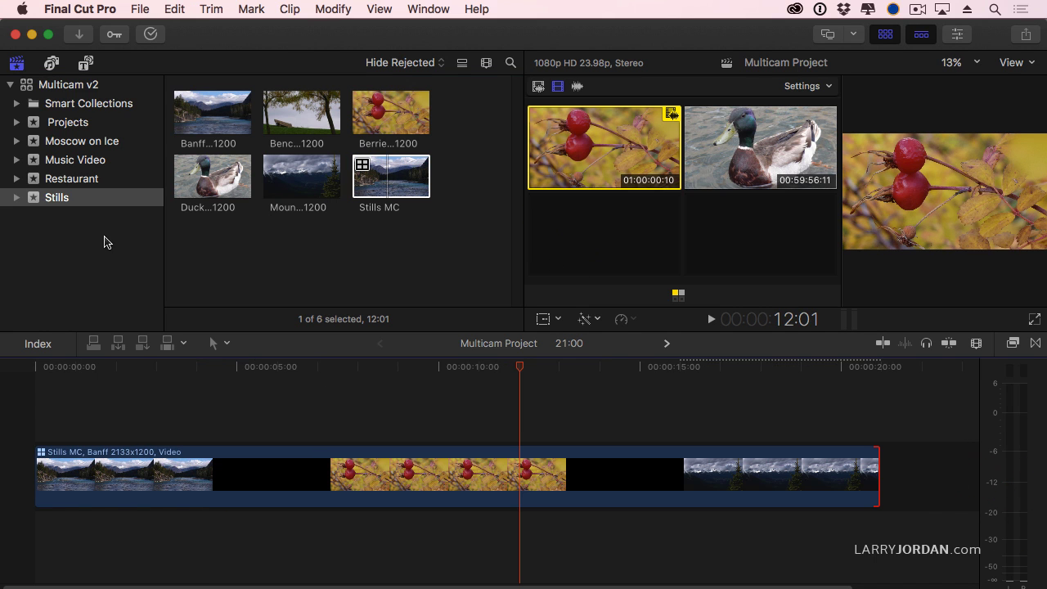
key(Home)
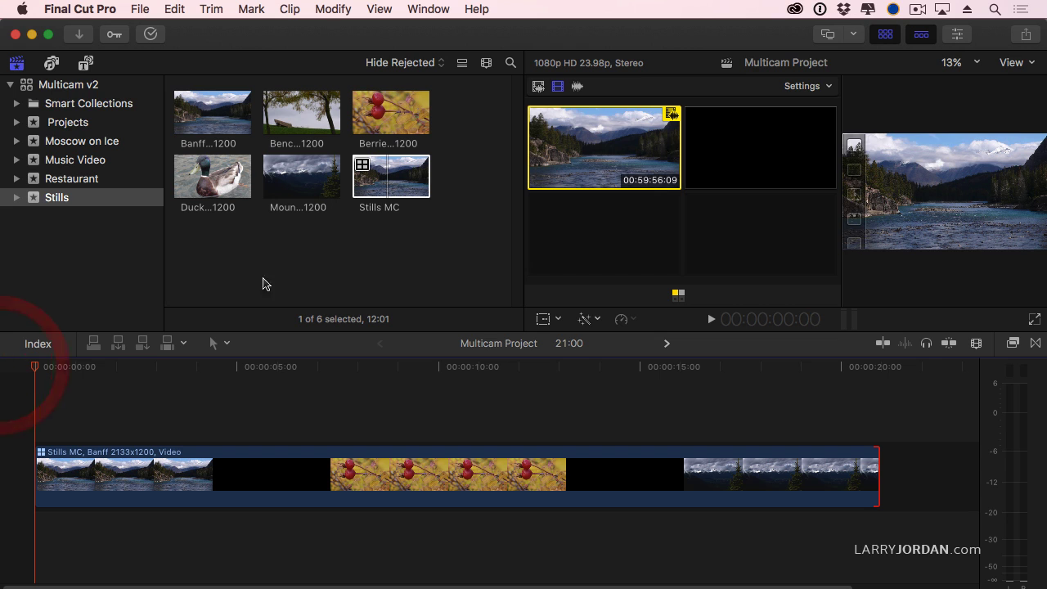
key(space)
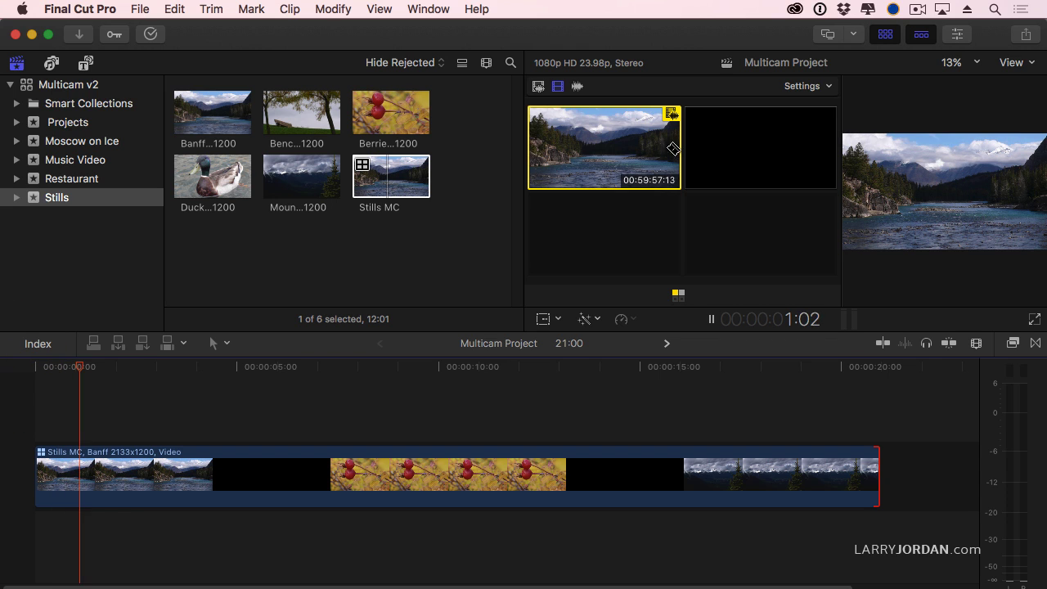
During playback, cut live to Bench, Berries, Duck (video only), then Mountains, and stop.
click(727, 158)
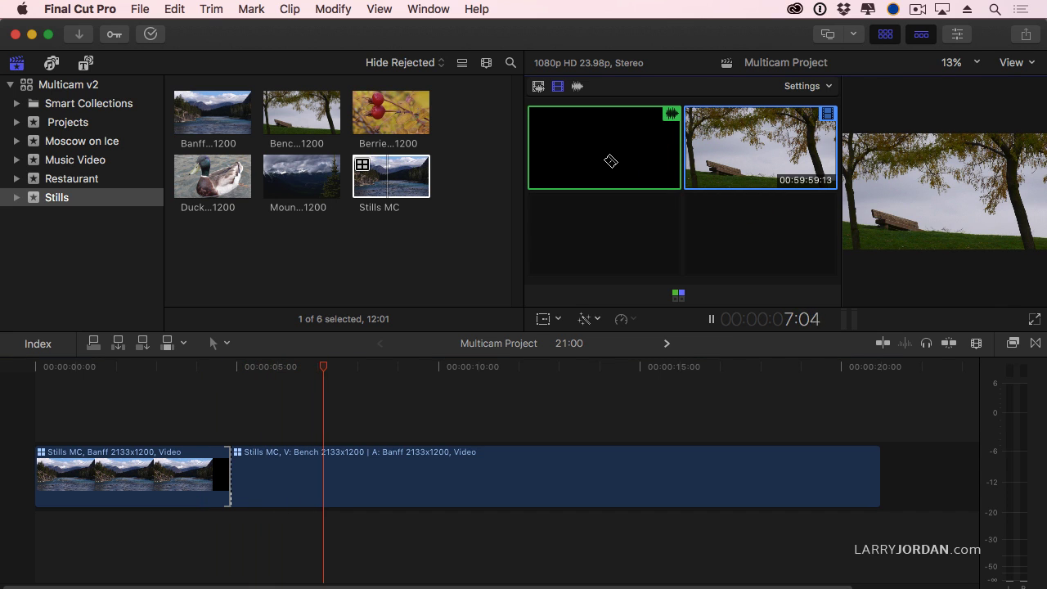
click(593, 173)
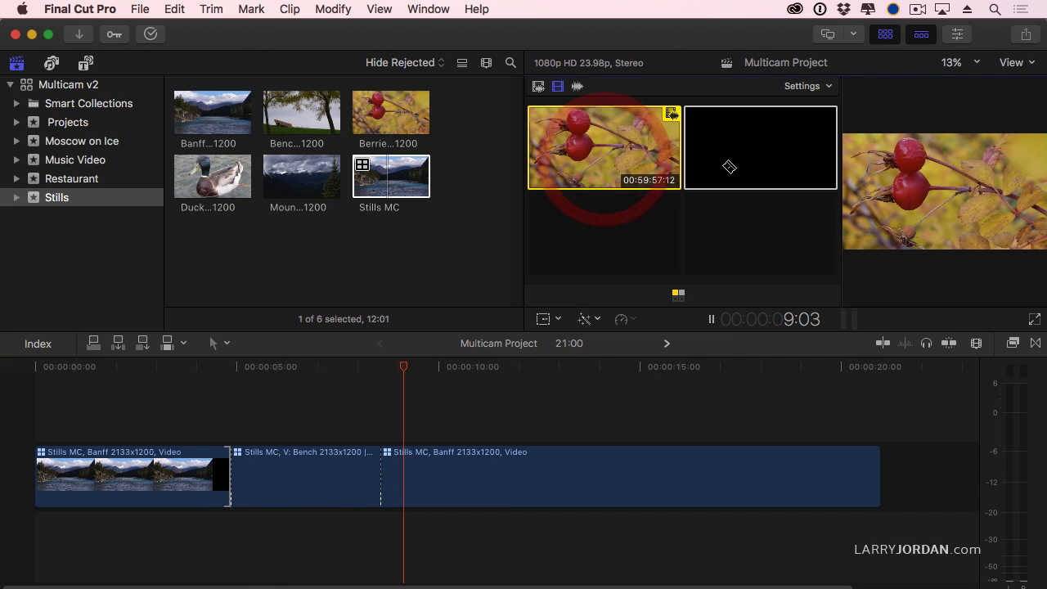
click(729, 167)
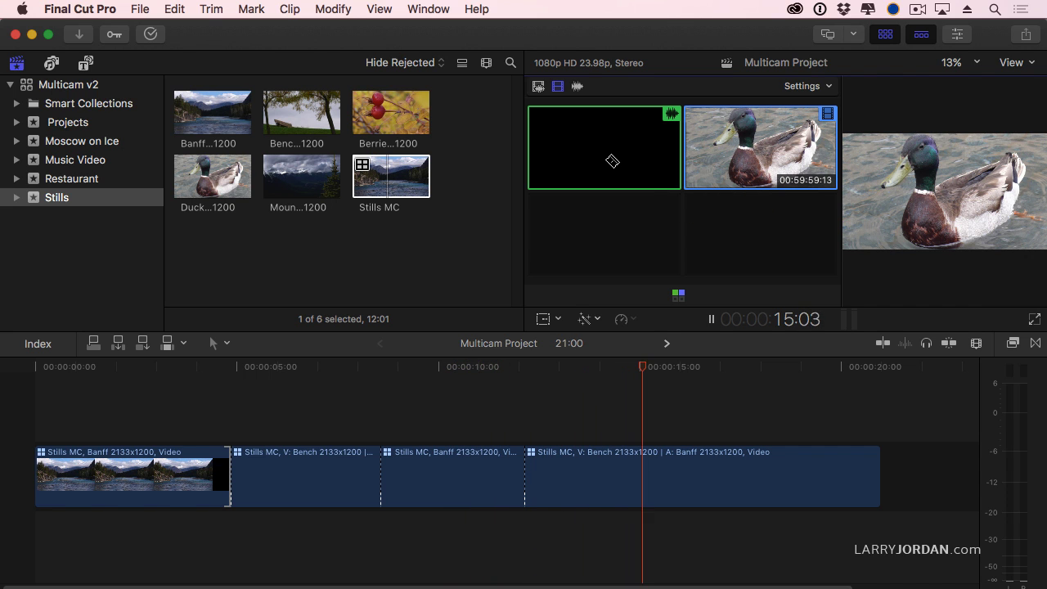
click(612, 161)
key(space)
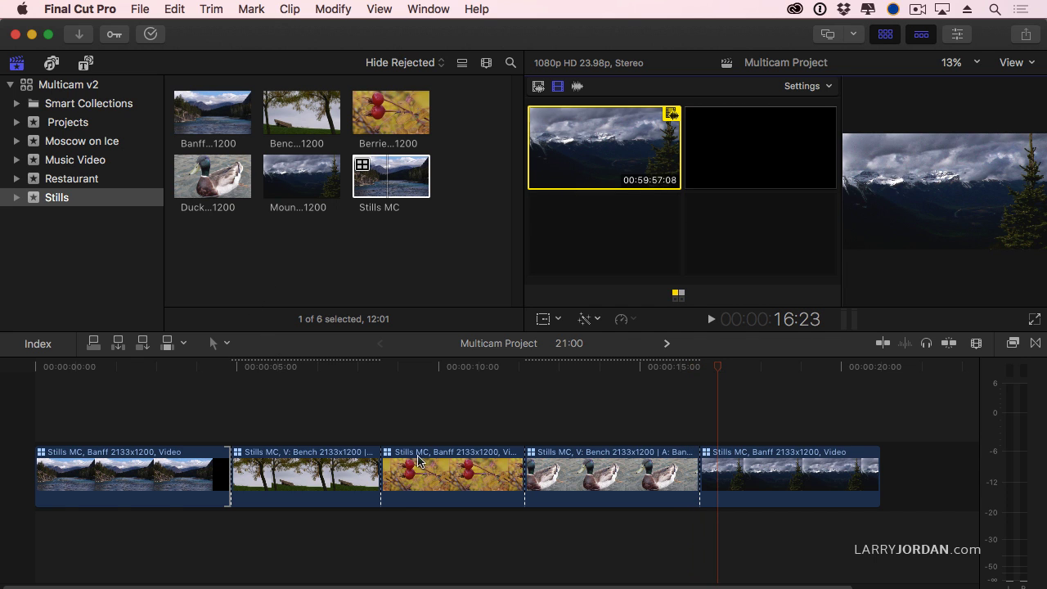
Add the default dissolve to every edit point in the project timeline.
click(401, 432)
key(super+a)
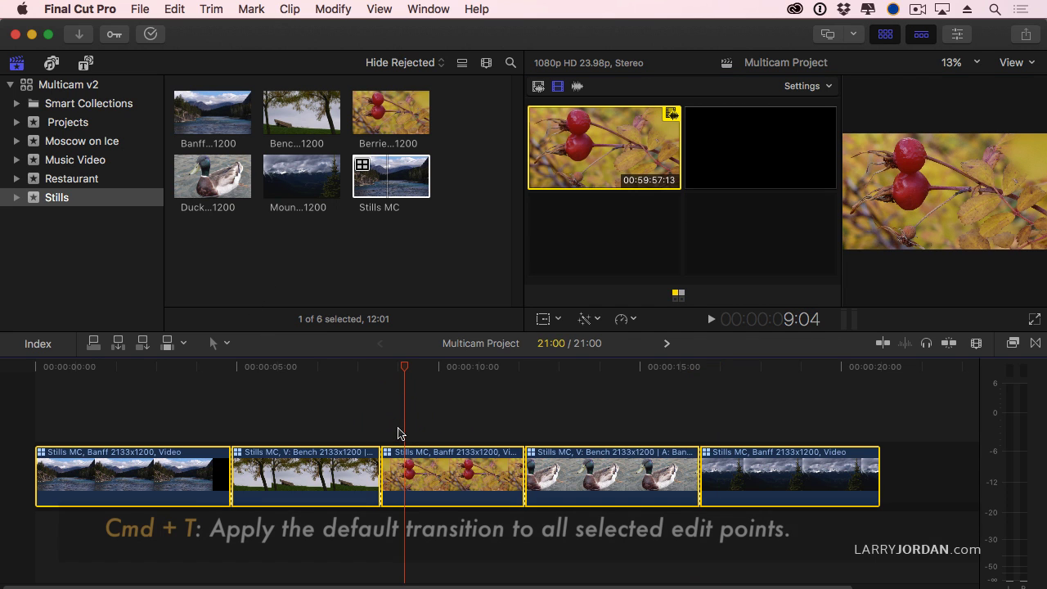
key(super+t)
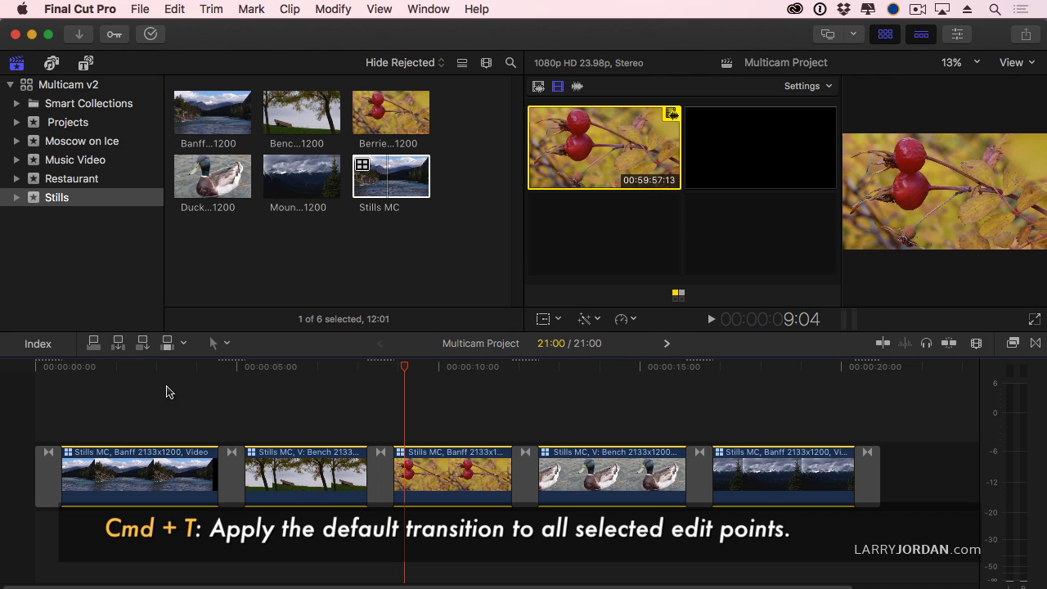
Play the montage from the start with the browser hidden for a larger viewer.
click(21, 372)
key(space)
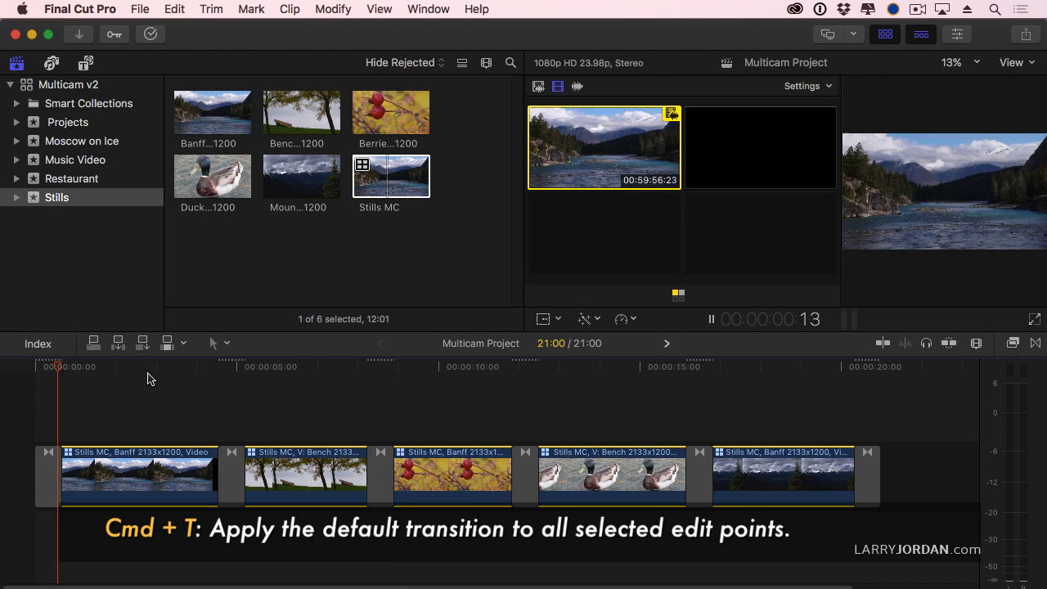
key(ctrl+super+1)
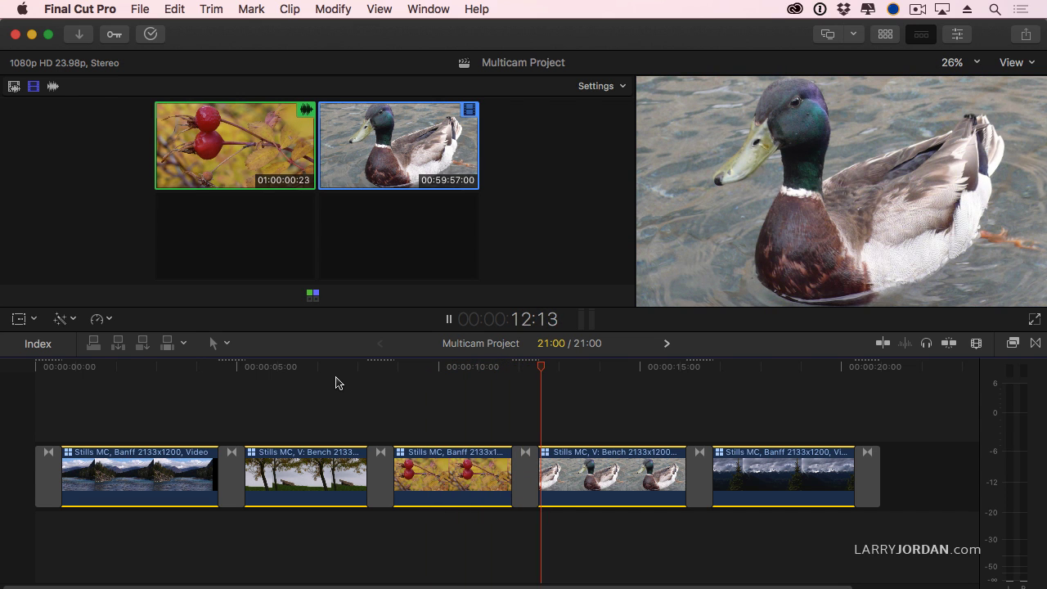
Zoom in on the Berries-to-Duck dissolve and roll its cut 7 frames later.
key(space)
click(533, 367)
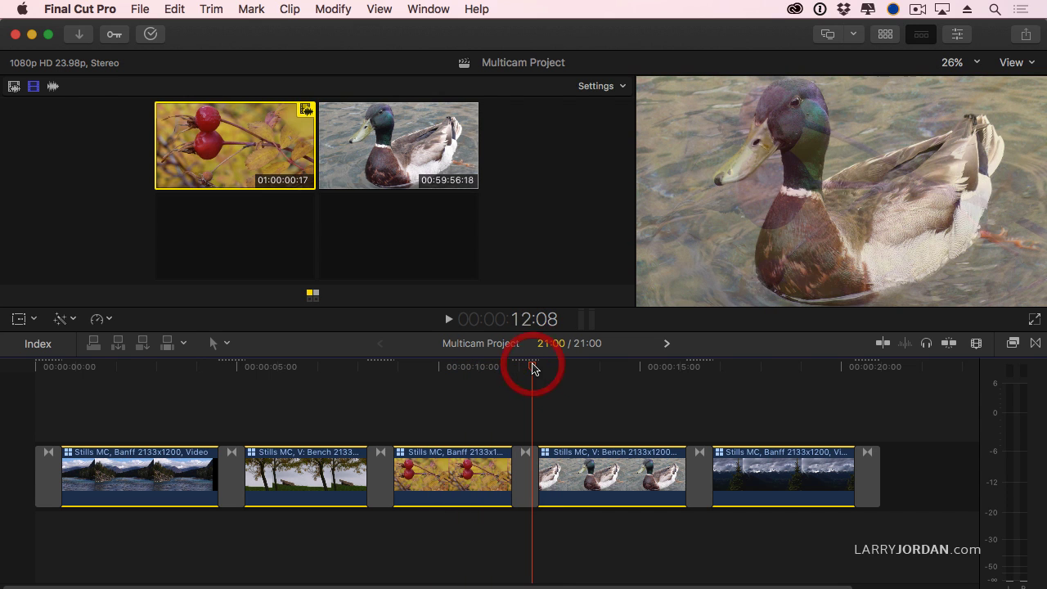
click(526, 367)
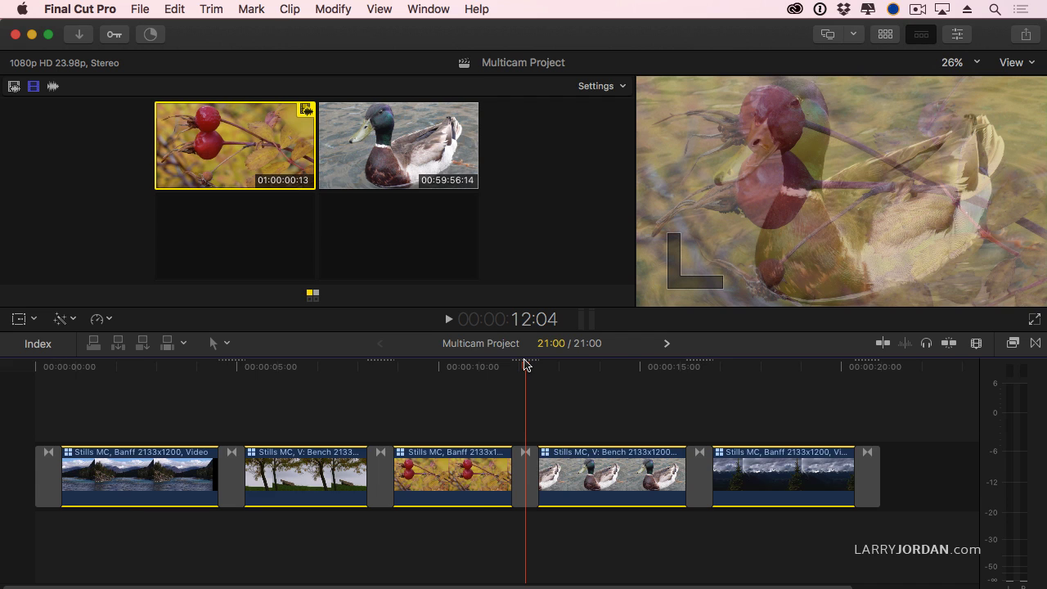
key(super+equal)
key(super+equal)
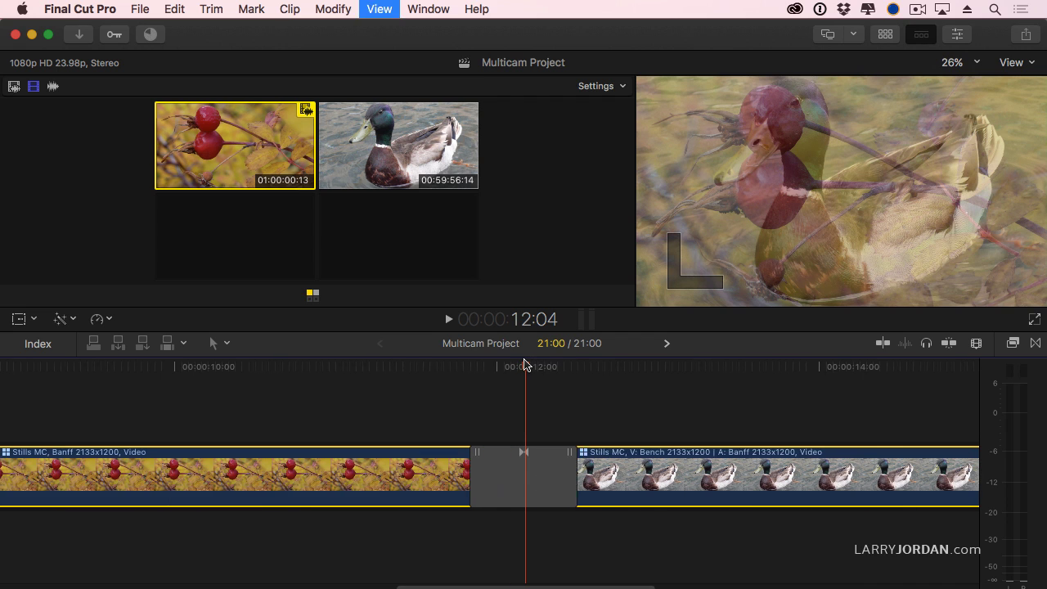
click(520, 455)
drag(520, 450, 496, 444)
drag(555, 477, 581, 475)
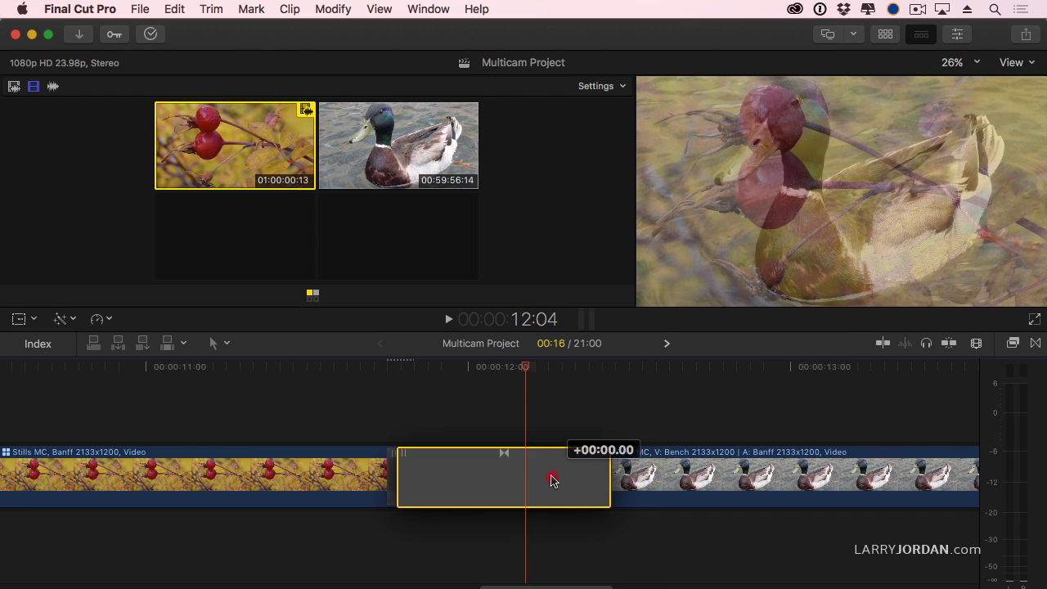
drag(493, 455, 586, 463)
Play back the adjusted dissolve, then fit the whole project in the timeline.
click(439, 370)
key(space)
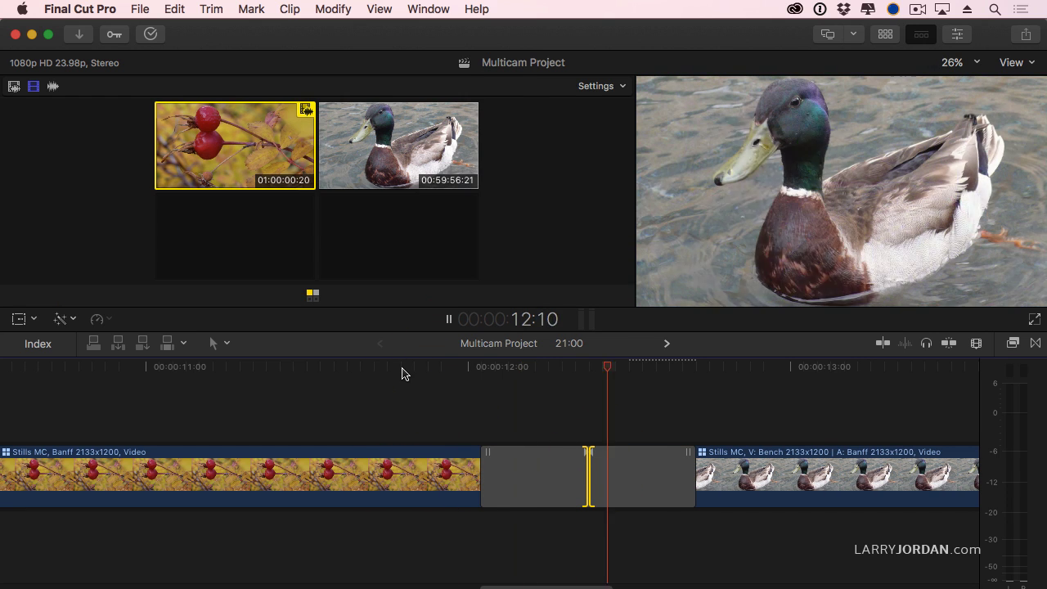
key(space)
scroll(527, 417, right, 3)
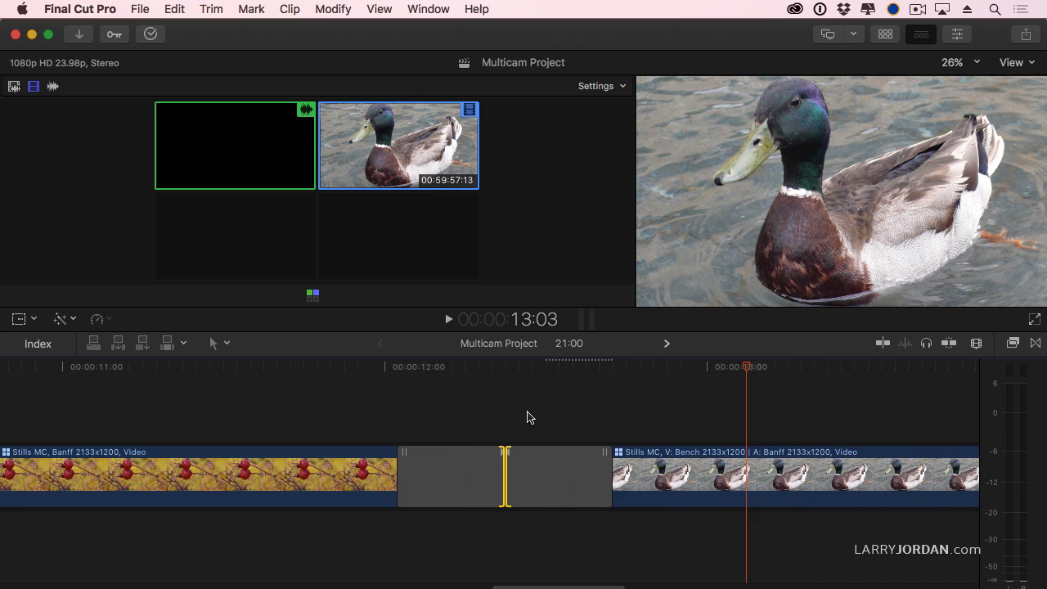
key(shift+z)
click(427, 409)
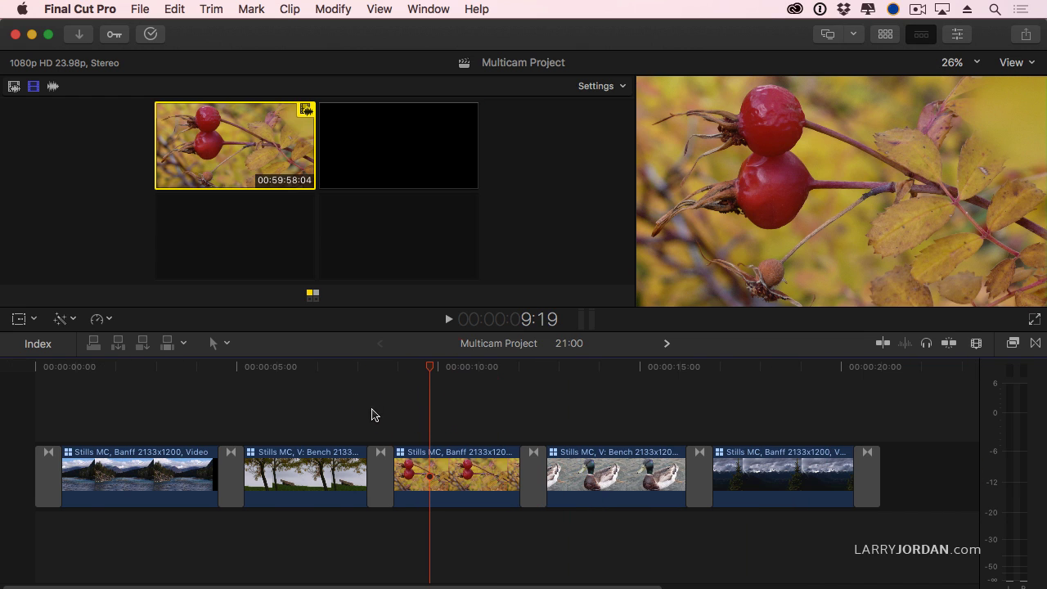